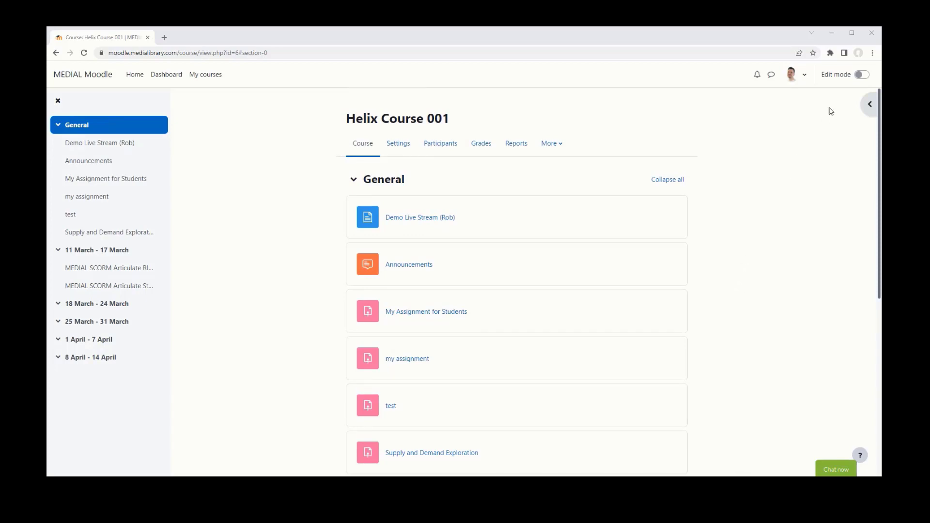
- Turn on Edit mode for Helix Course 001, then close the activity chooser without adding anything
click(866, 77)
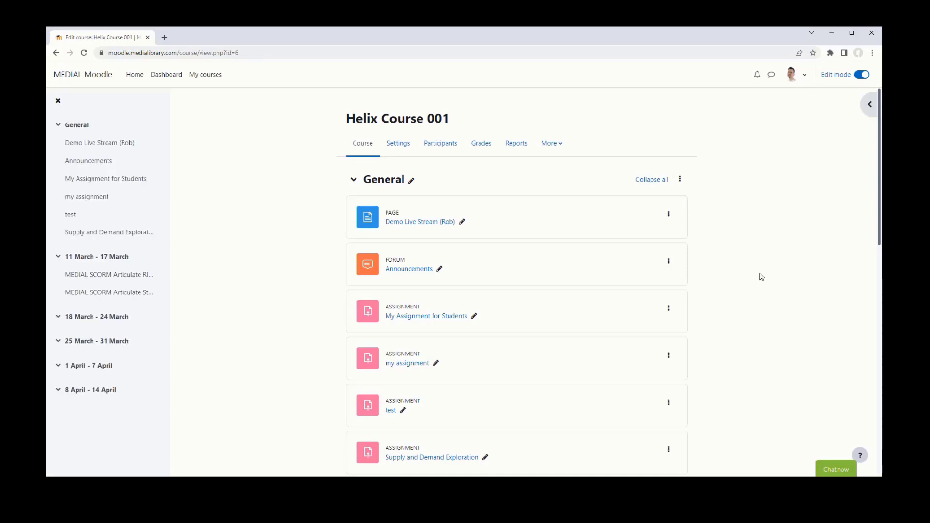
scroll(760, 277, down, 3)
click(407, 322)
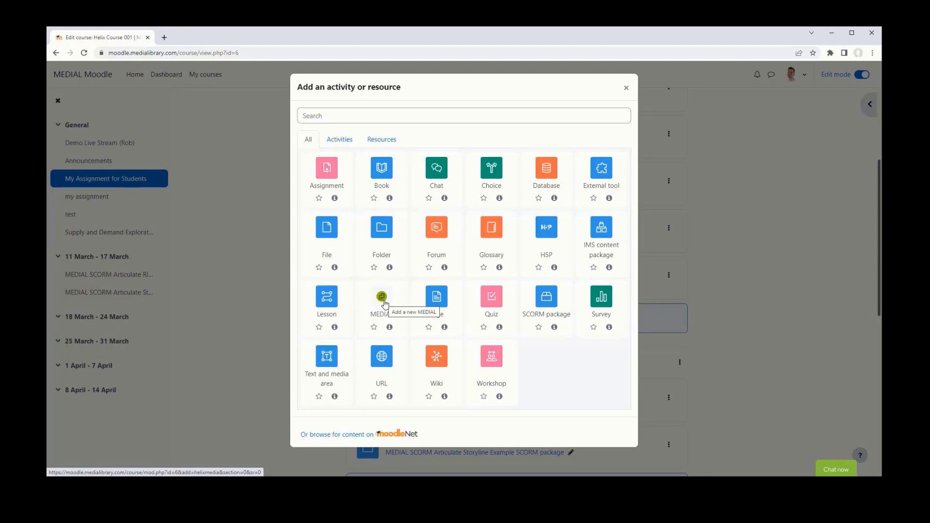
click(626, 88)
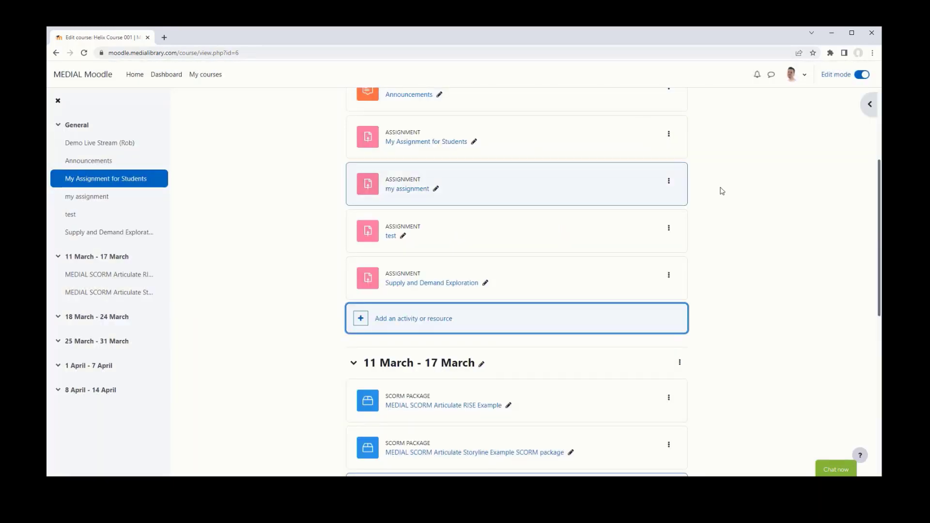
- Open the Supply and Demand Exploration assignment's Settings form
click(436, 284)
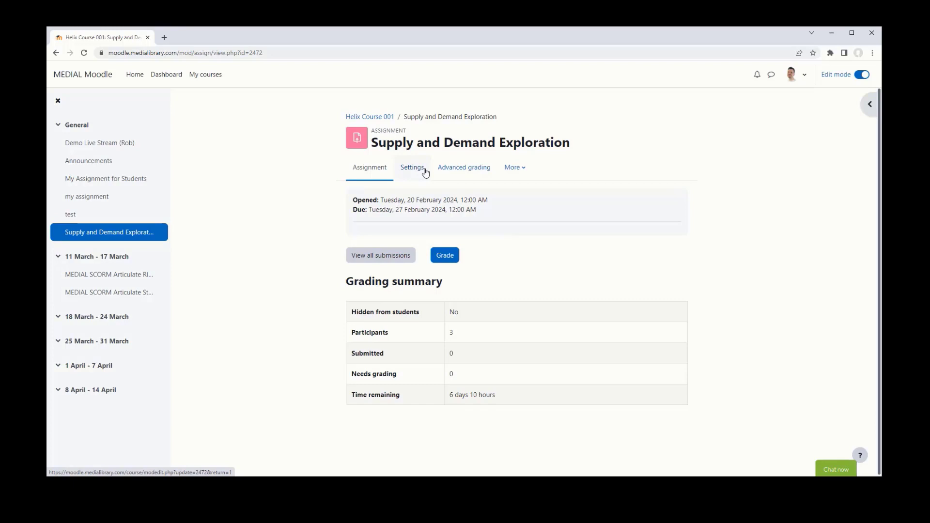
click(412, 167)
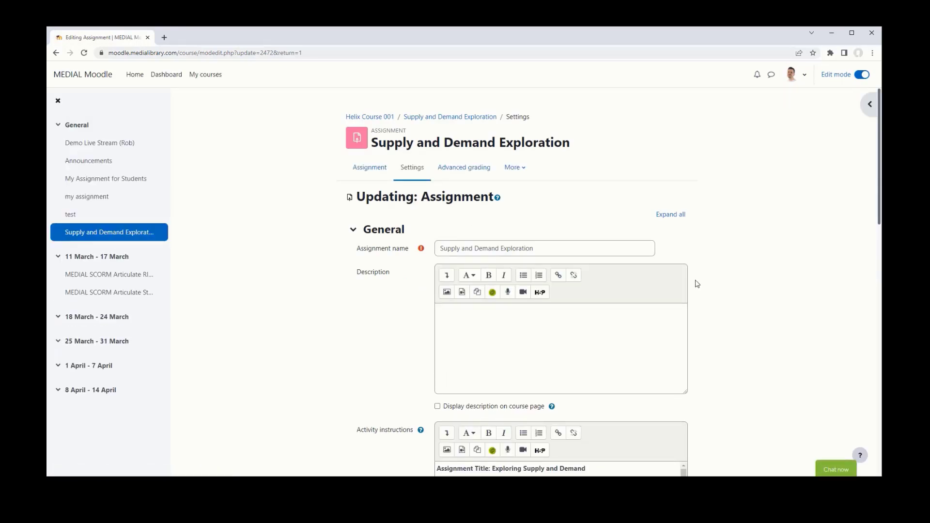
- Look through the Activity instructions text, then open the MEDIAL Choose Media window from the editor toolbar
scroll(807, 322, down, 3)
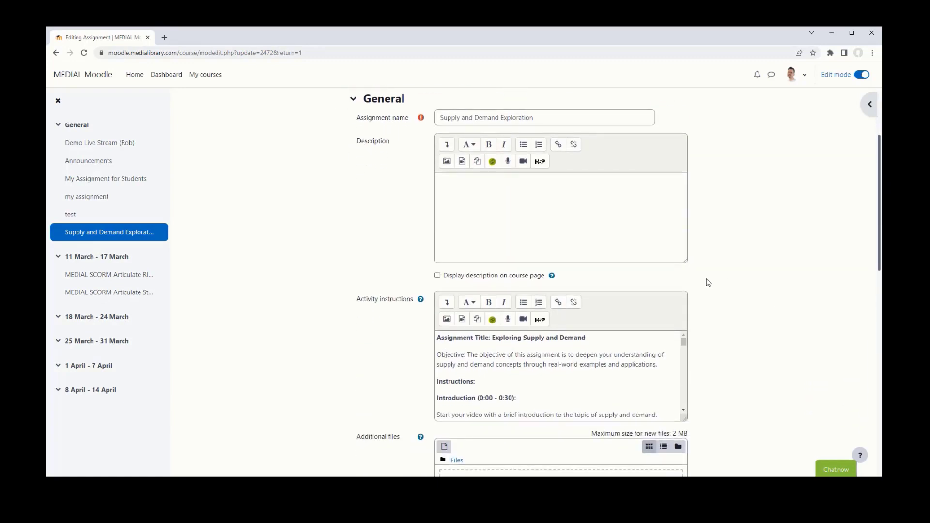
scroll(725, 285, down, 2)
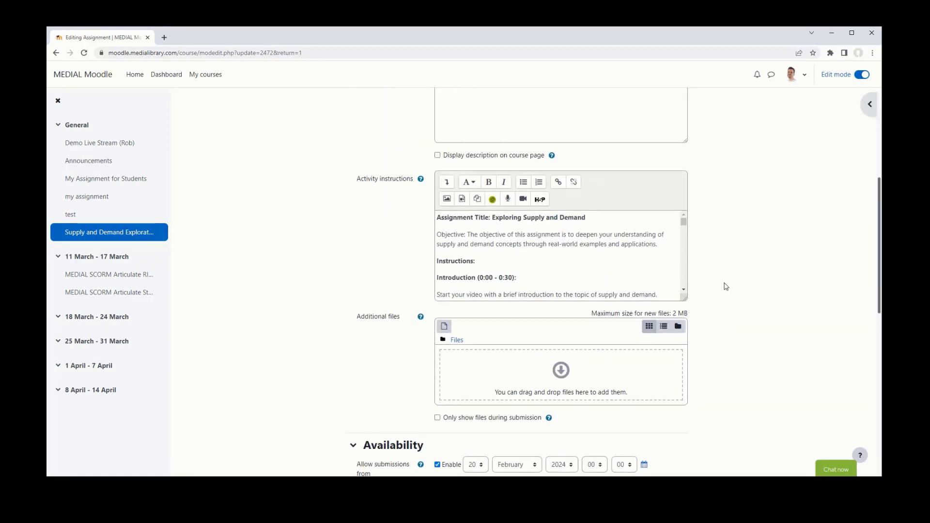
scroll(725, 286, up, 1)
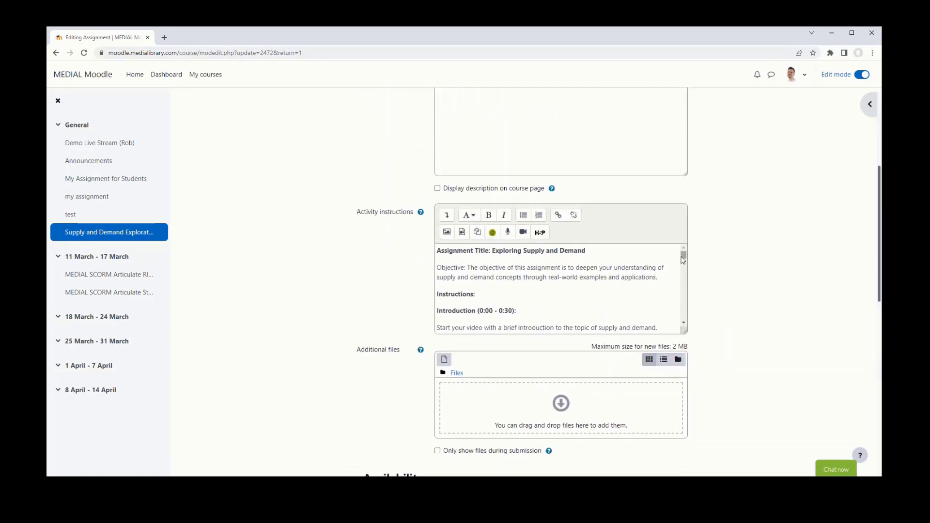
scroll(535, 293, up, 3)
scroll(535, 292, down, 3)
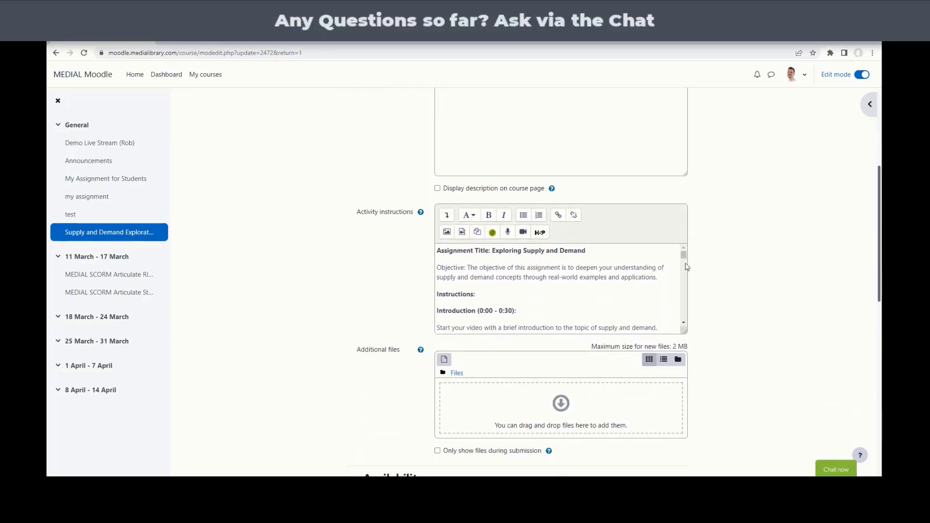
click(683, 255)
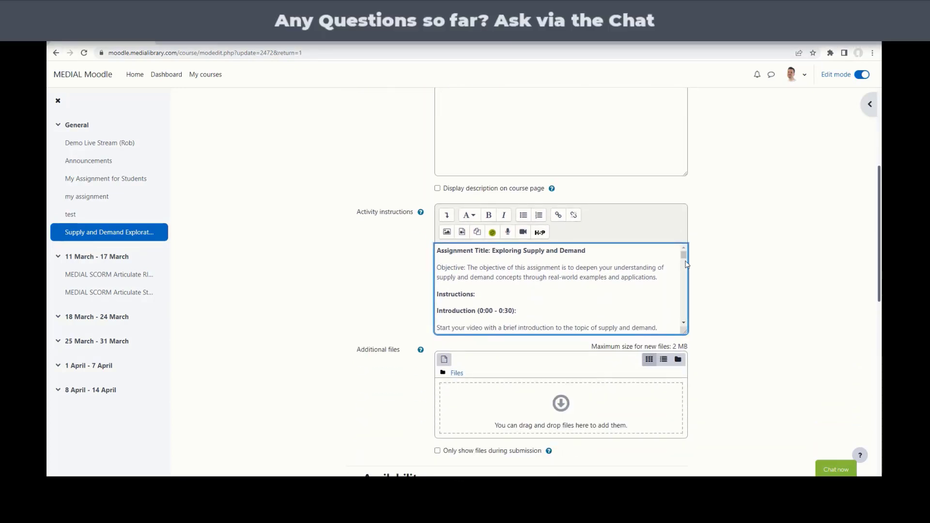
scroll(684, 273, down, 5)
drag(683, 289, 683, 302)
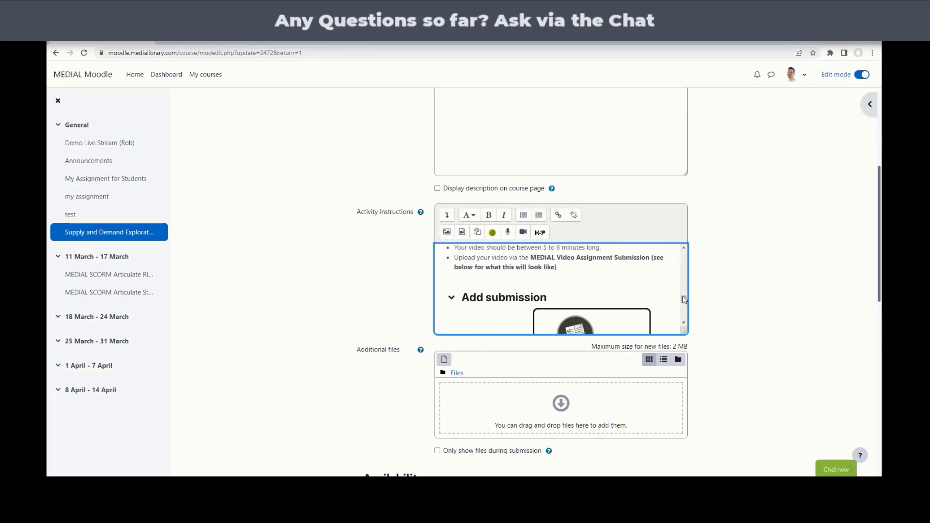
click(683, 324)
click(683, 323)
click(683, 323)
click(684, 323)
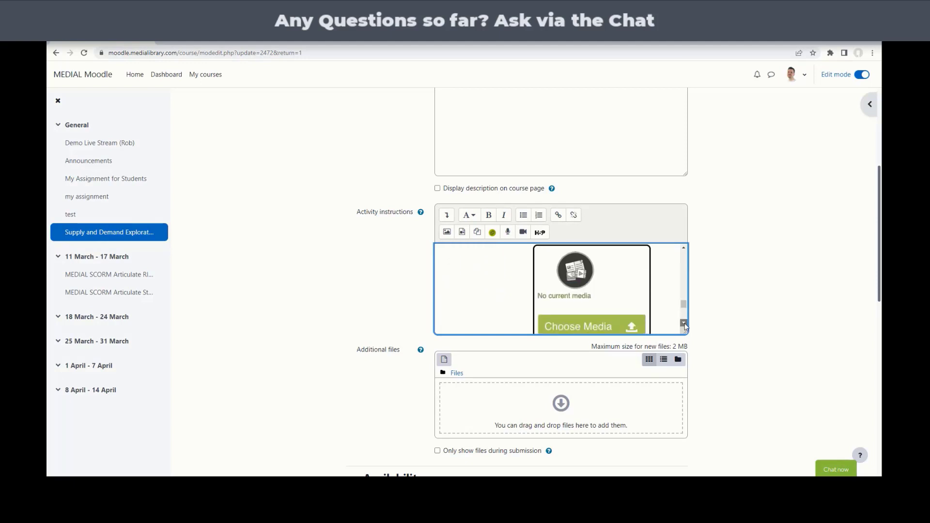
click(684, 323)
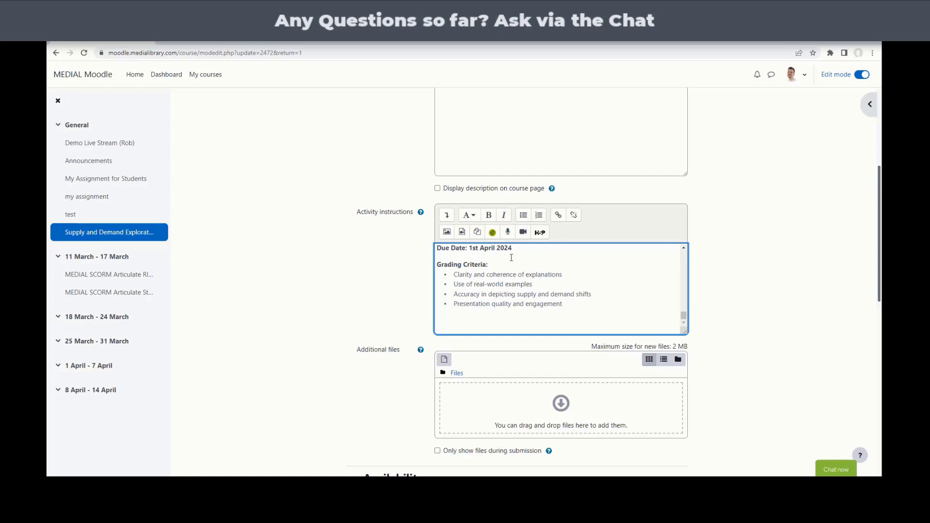
click(493, 232)
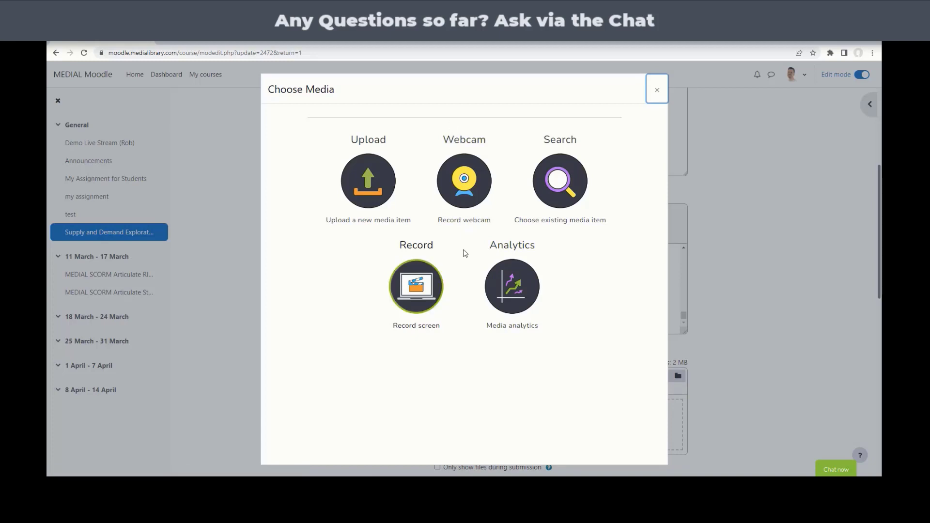
- Start the Webcam recorder in Choose Media, with camera and microphone ready at 640x480 SD
click(466, 188)
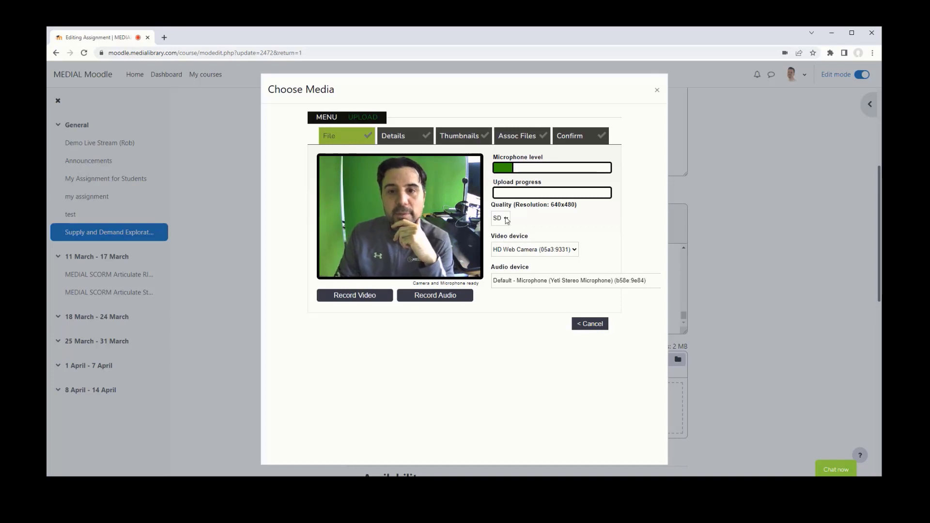
- Record a 13-second webcam clip with the Microphone (Kinoni Audio Source), then go to its Details
click(563, 286)
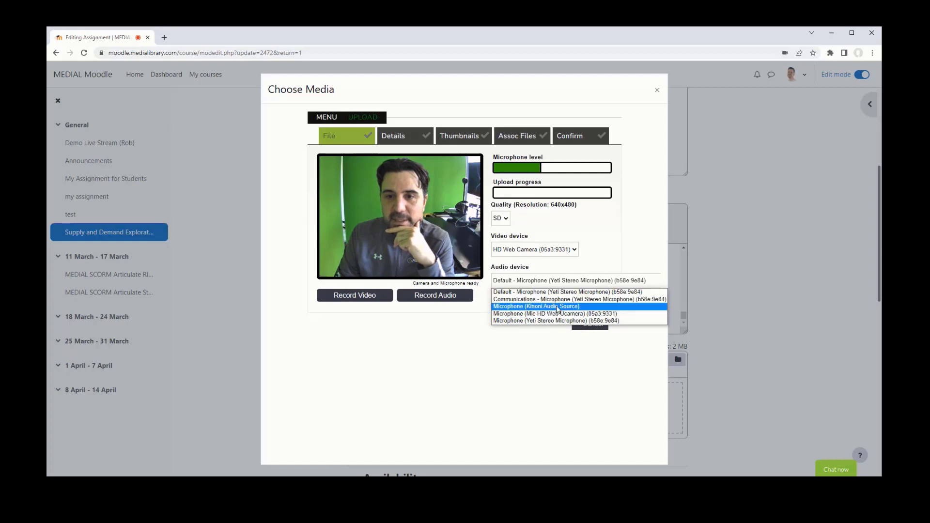
click(557, 306)
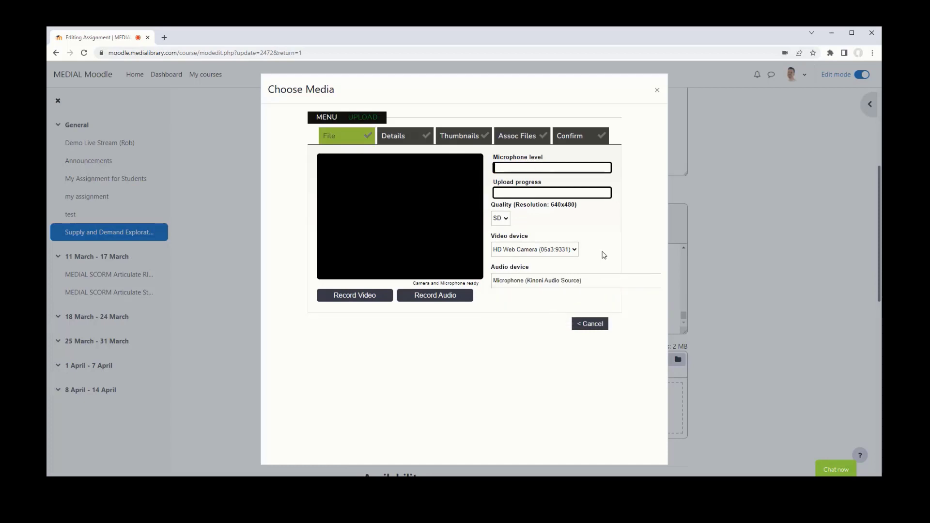
click(362, 296)
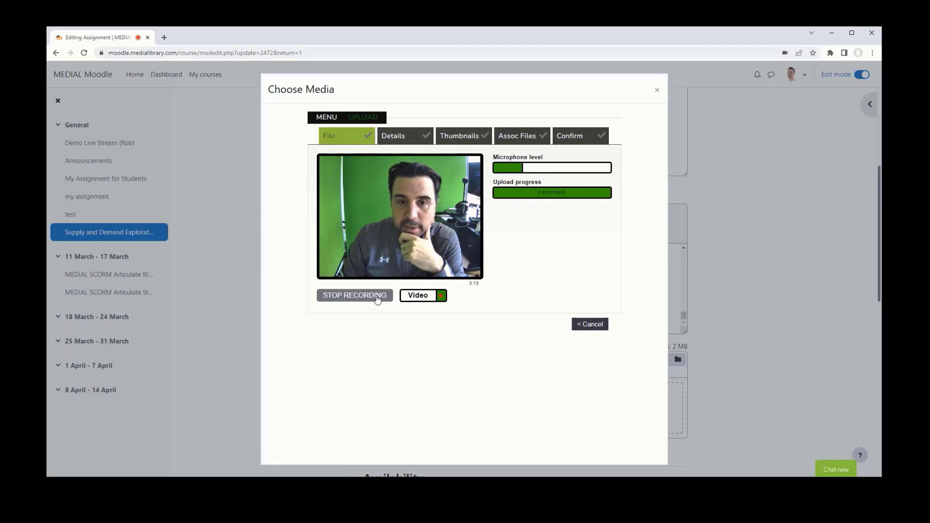
click(377, 297)
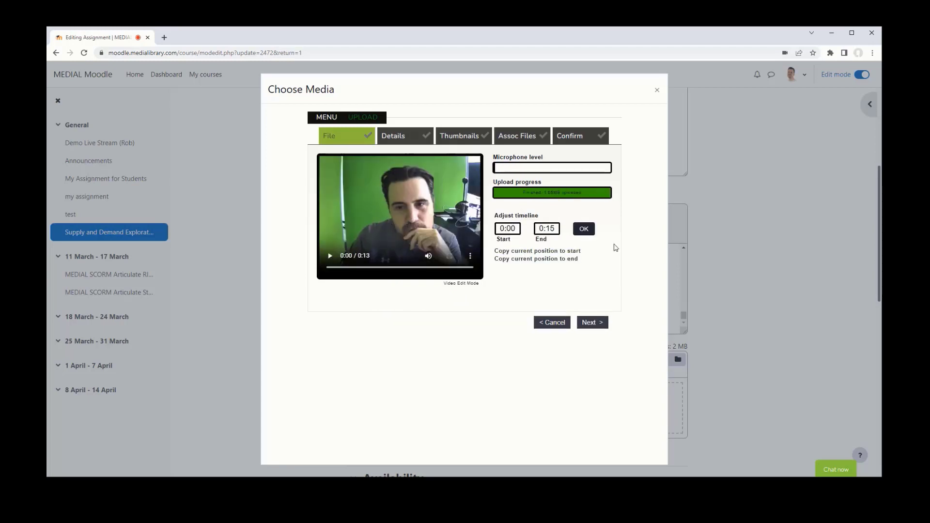
click(591, 327)
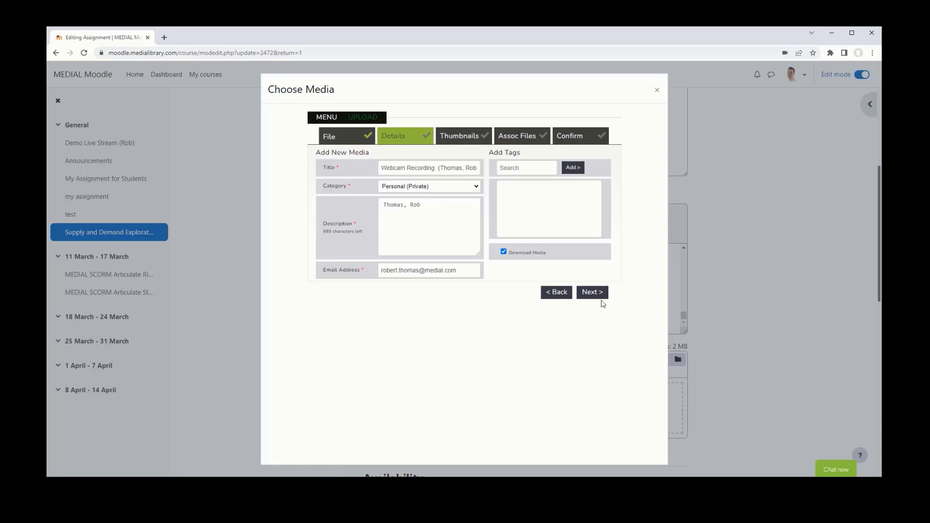
- Step through Details, Thumbnails and Assoc Files, then confirm to upload the webcam recording
click(593, 296)
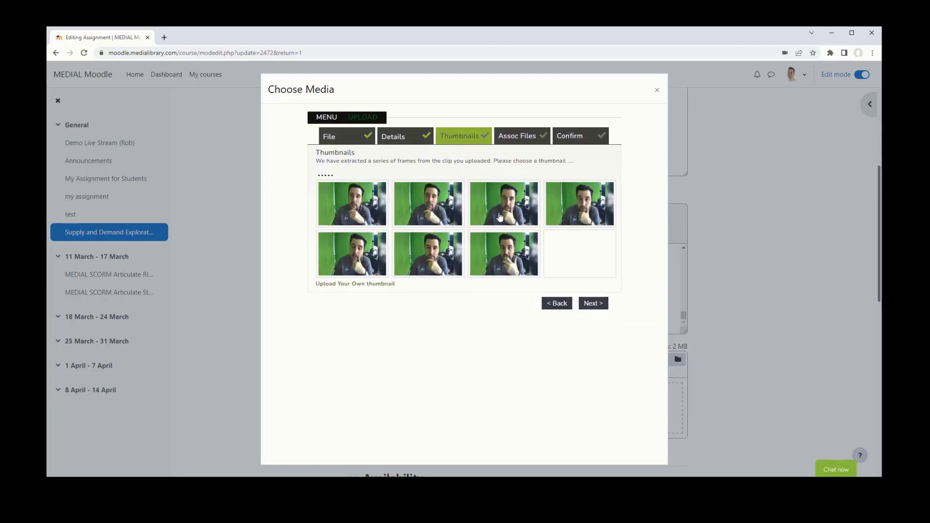
click(588, 297)
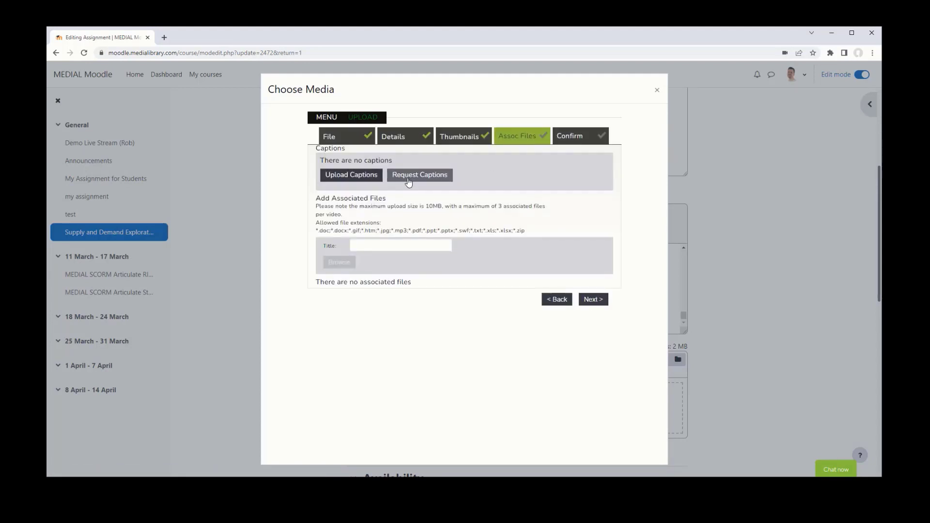
drag(315, 235, 538, 230)
click(539, 230)
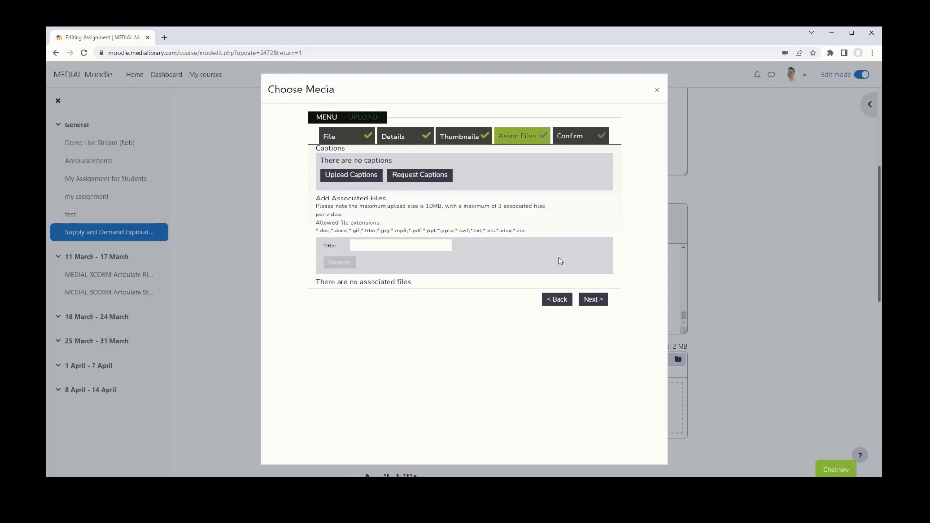
click(598, 300)
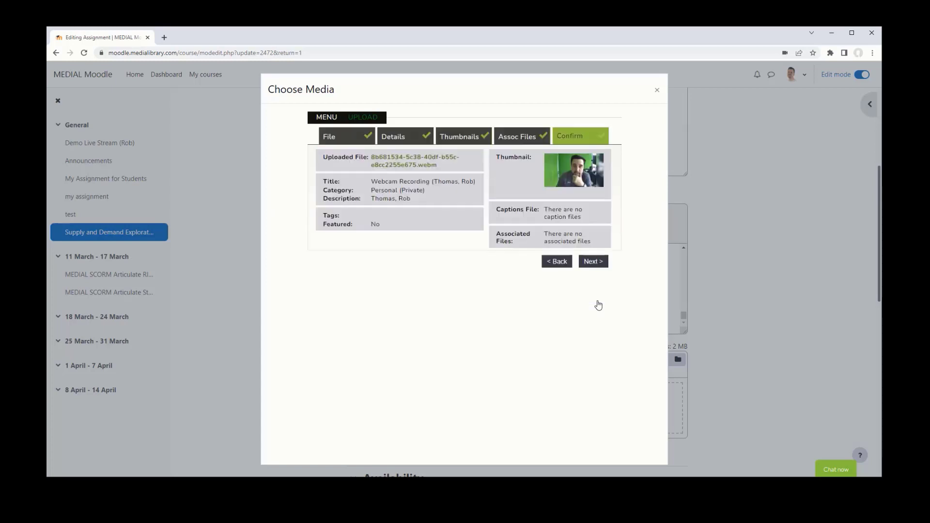
click(589, 267)
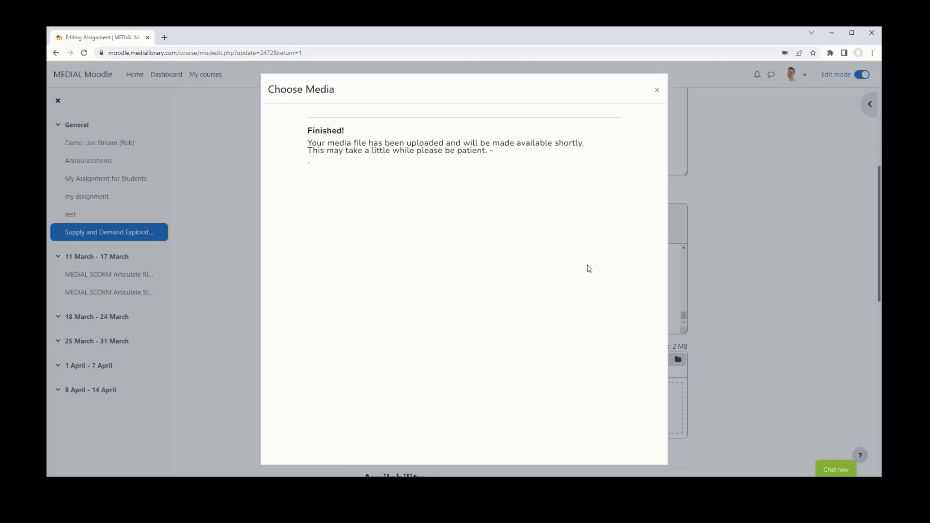
- Expand Feedback types and Group submission to check Video Assignment and MEDIAL Video Feedback settings
scroll(736, 340, up, 5)
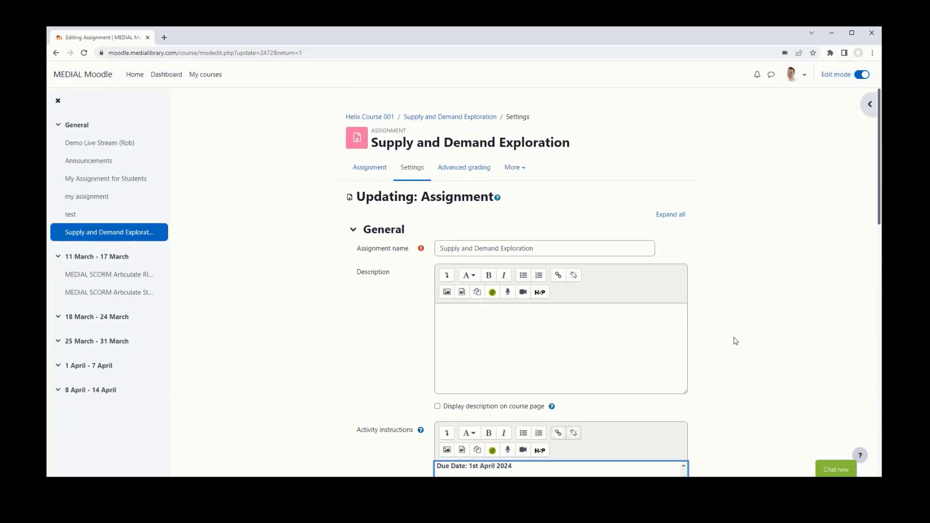
scroll(736, 340, down, 15)
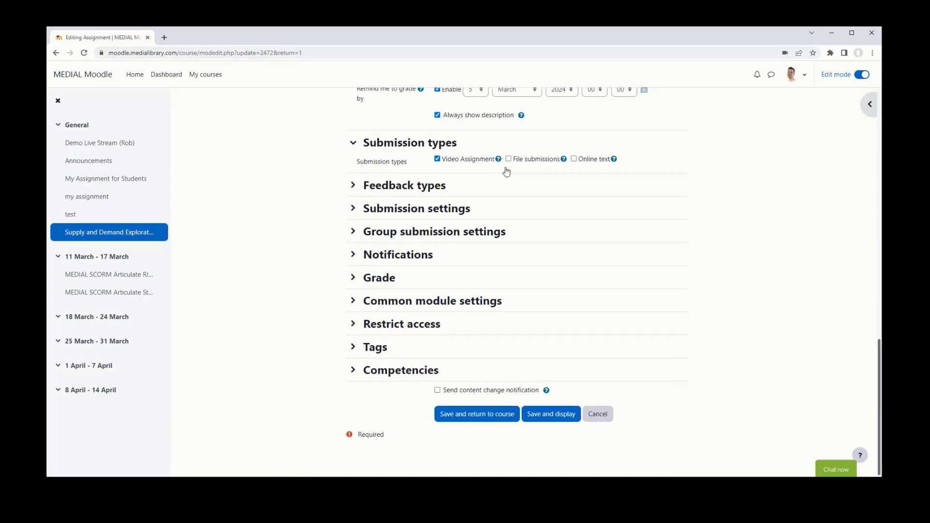
scroll(505, 170, up, 3)
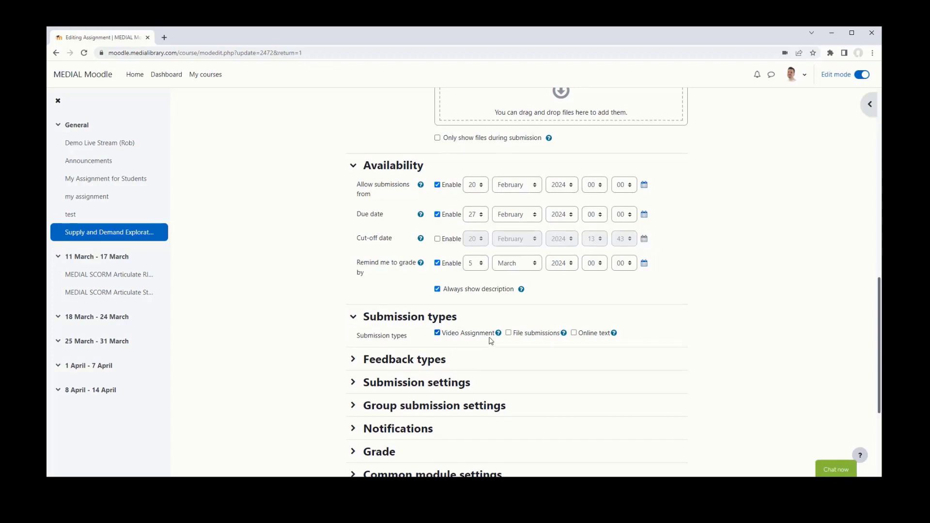
scroll(491, 339, up, 1)
scroll(490, 340, down, 2)
click(378, 318)
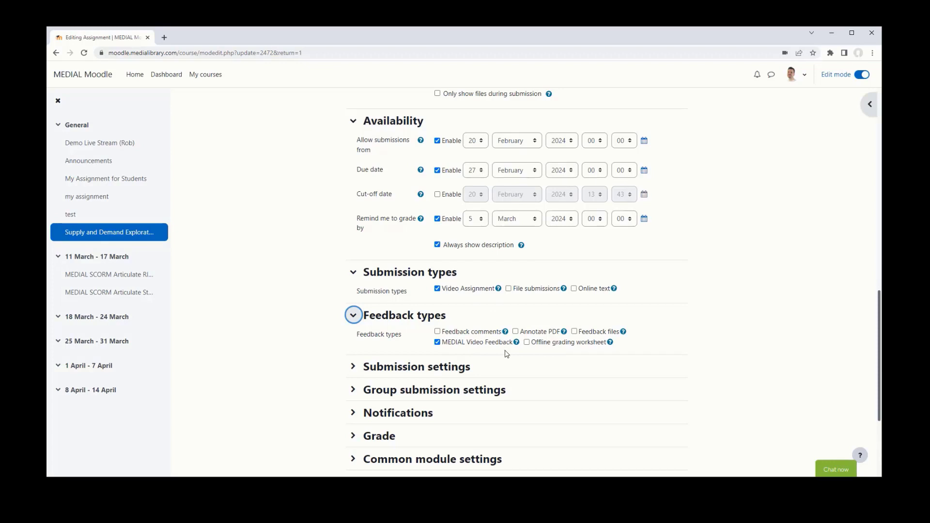
scroll(506, 354, down, 1)
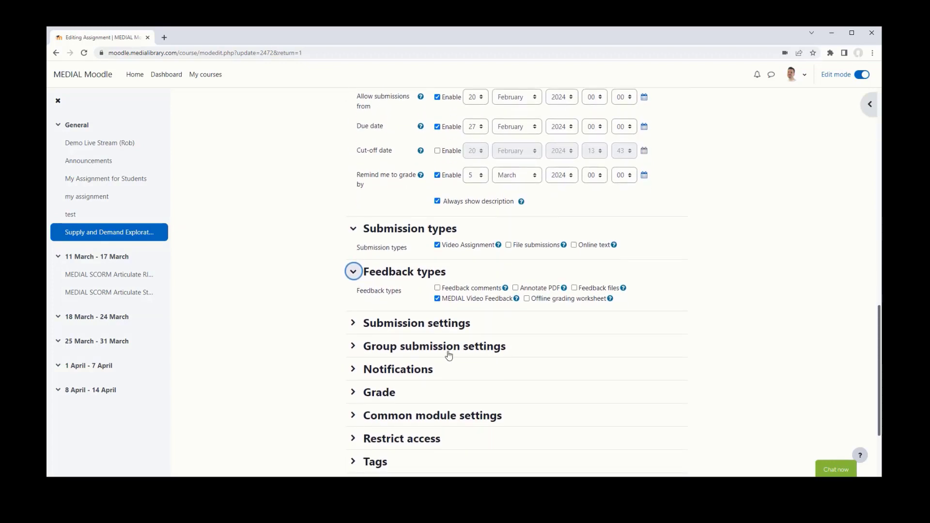
click(354, 346)
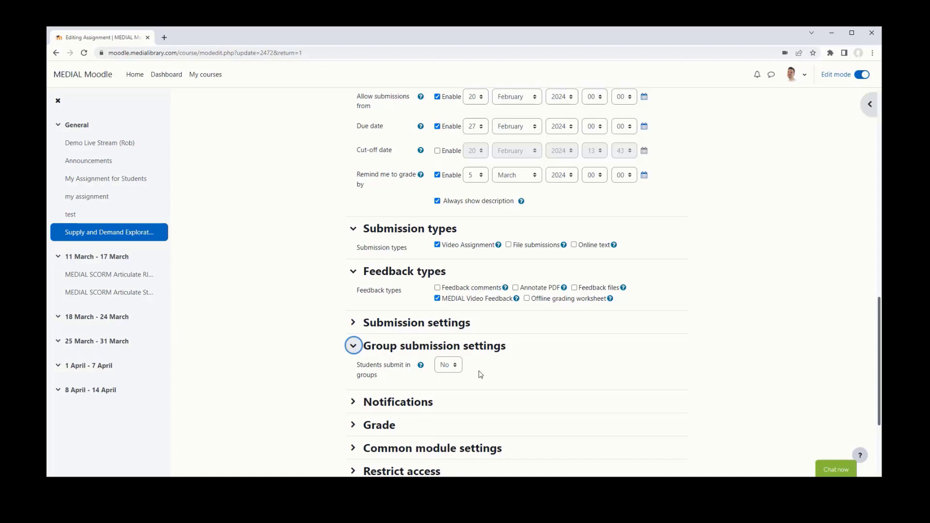
scroll(480, 374, down, 3)
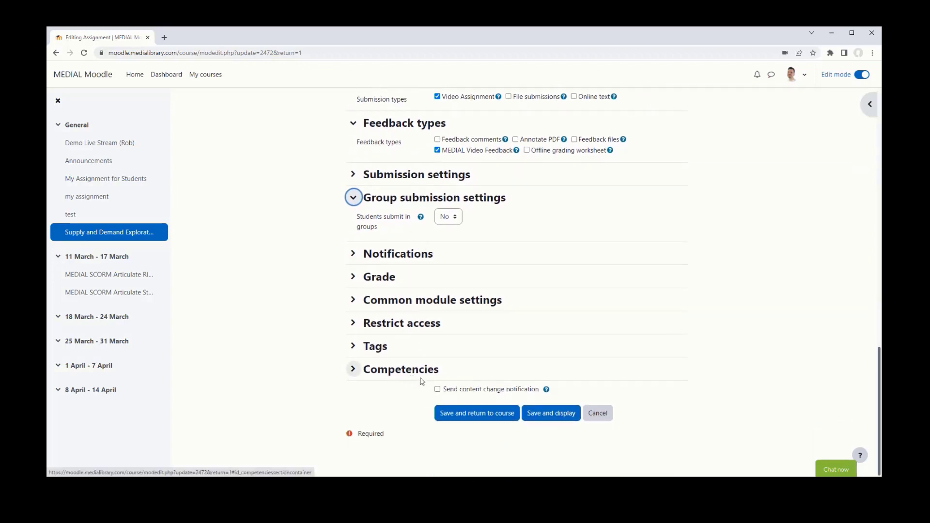
- Save the assignment settings, log out of the teacher account, and enter the student's username
click(556, 417)
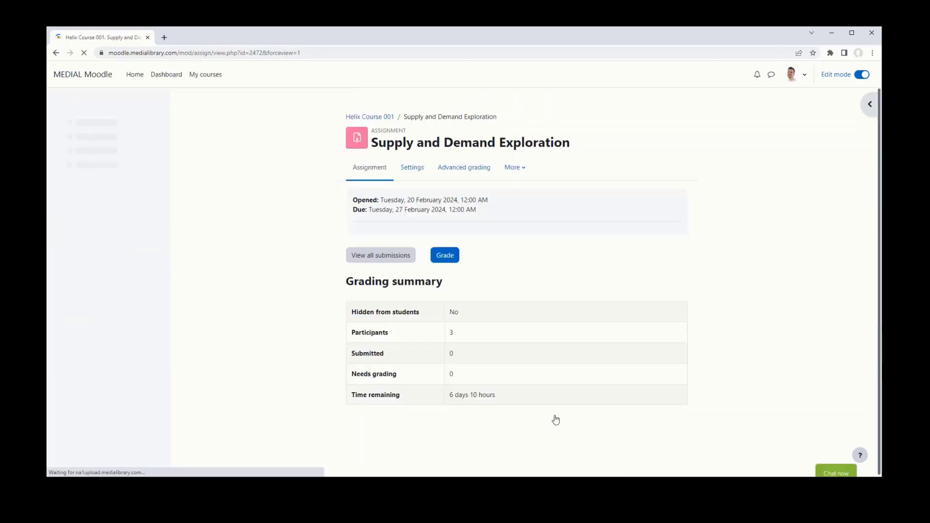
click(795, 81)
click(748, 237)
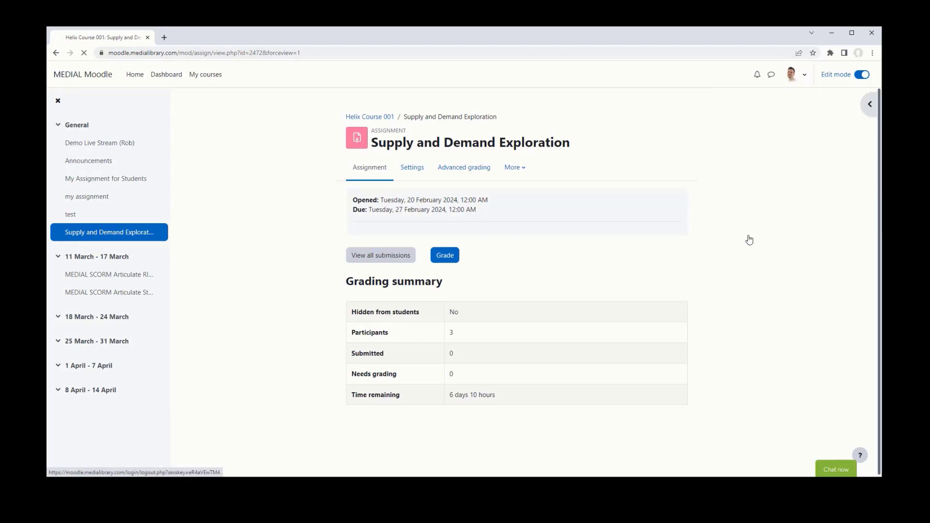
click(865, 74)
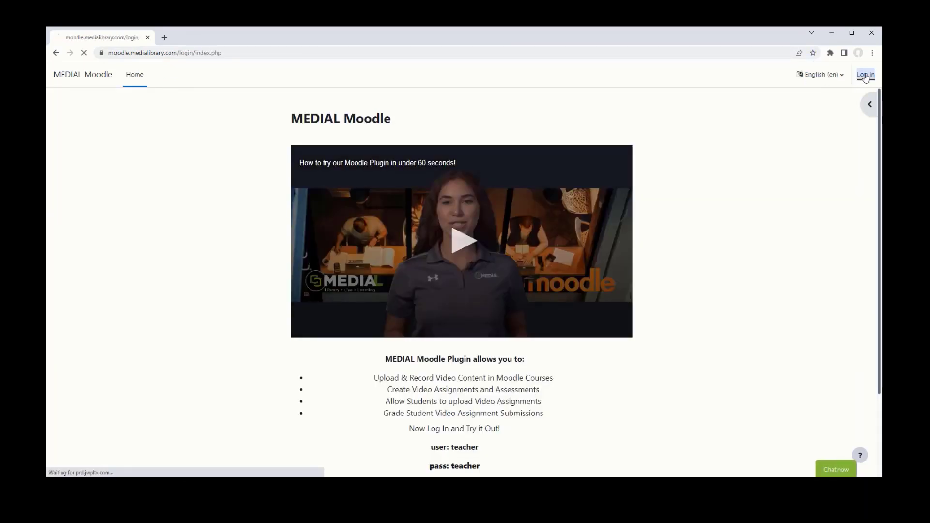
click(408, 201)
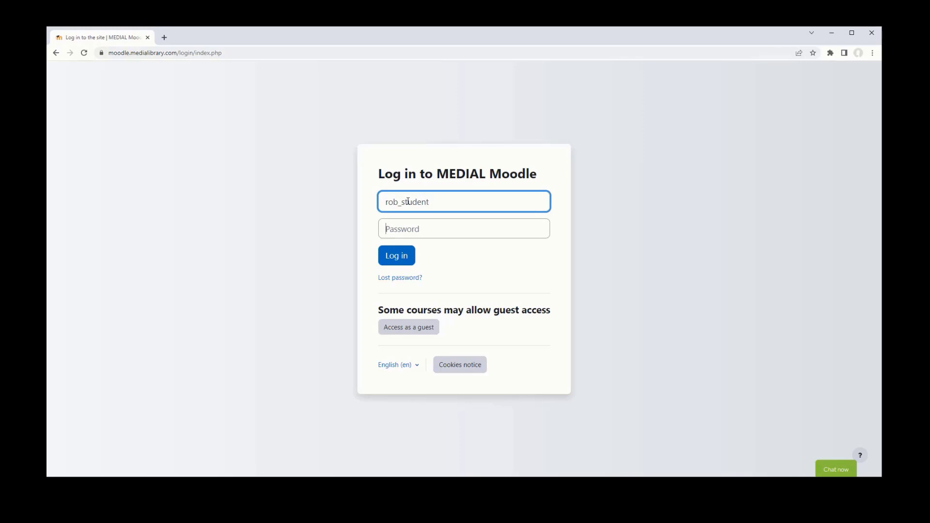
- Log in with the student's password and add a submission to Supply and Demand Exploration
key(Tab)
text(••)
key(Return)
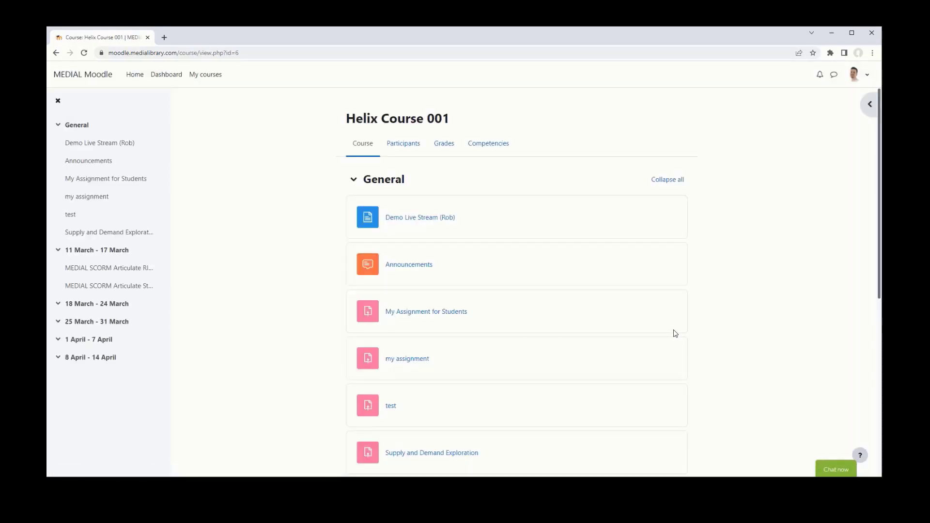
scroll(676, 333, down, 4)
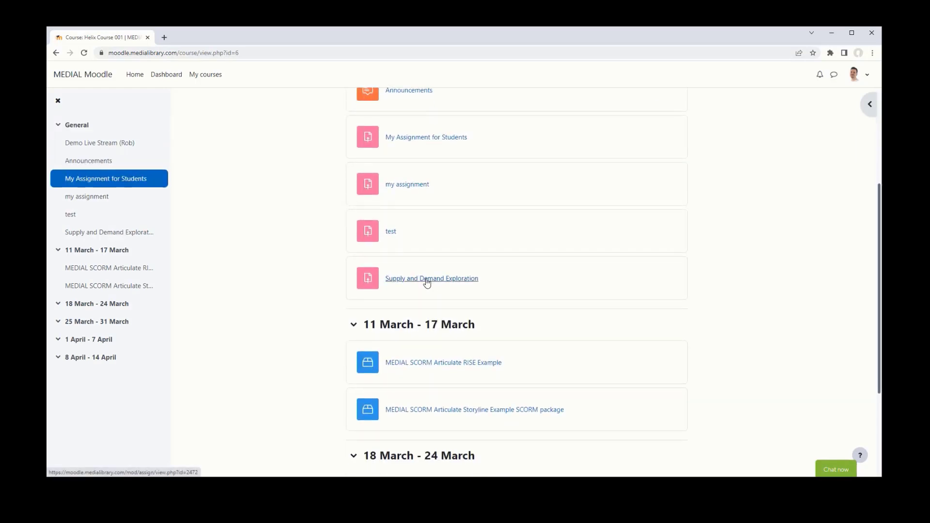
click(423, 284)
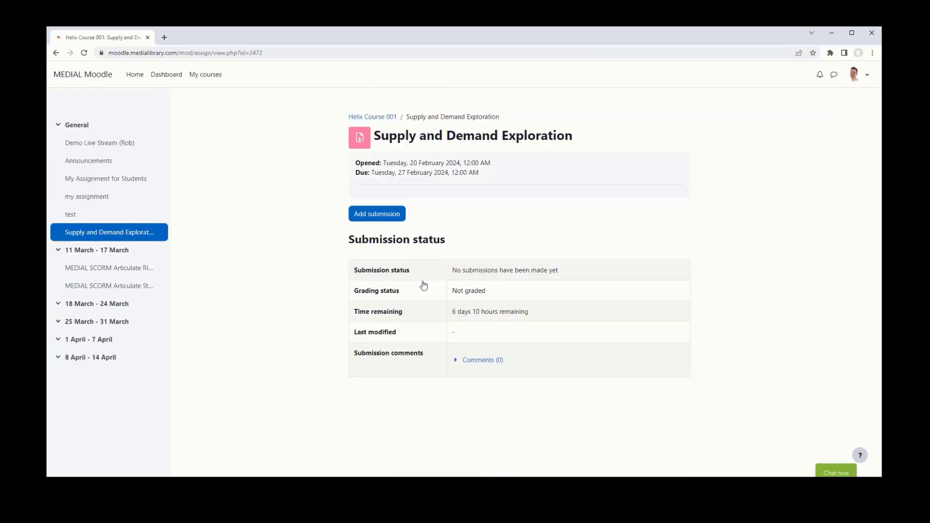
click(390, 214)
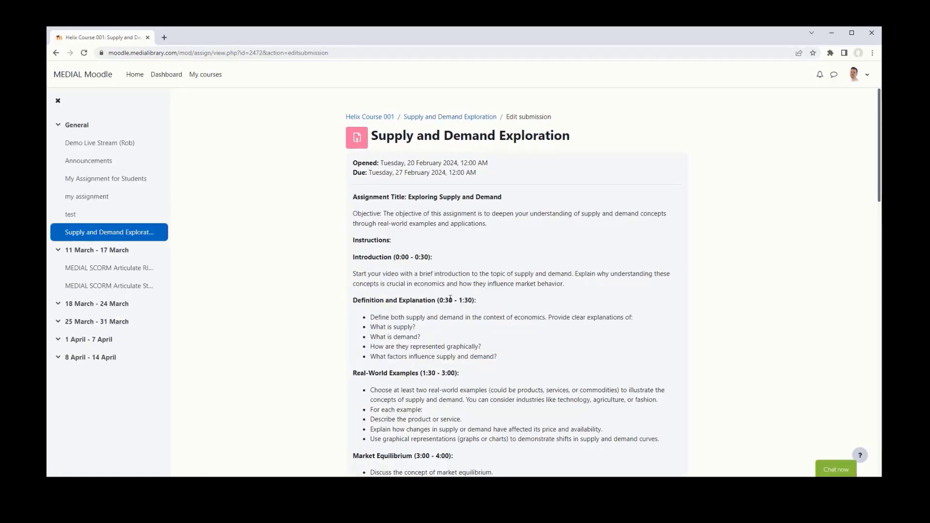
scroll(450, 298, down, 10)
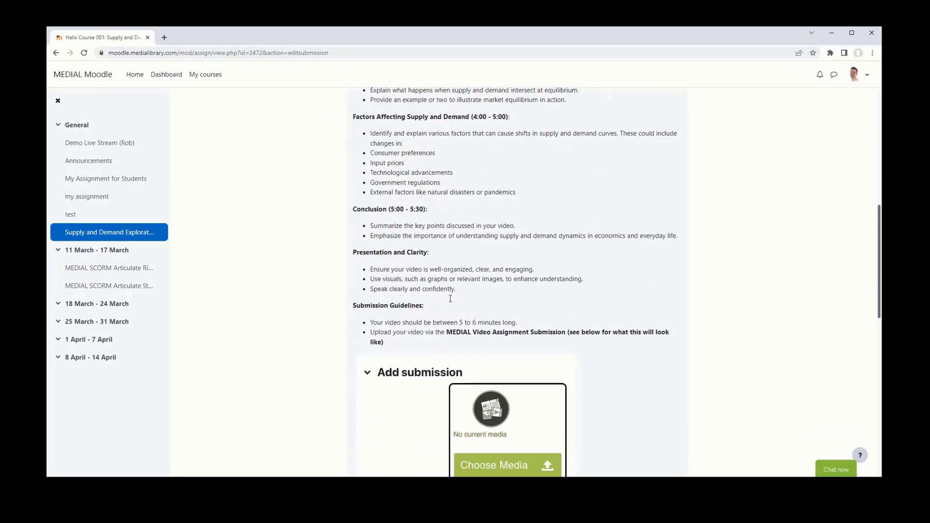
scroll(450, 298, down, 5)
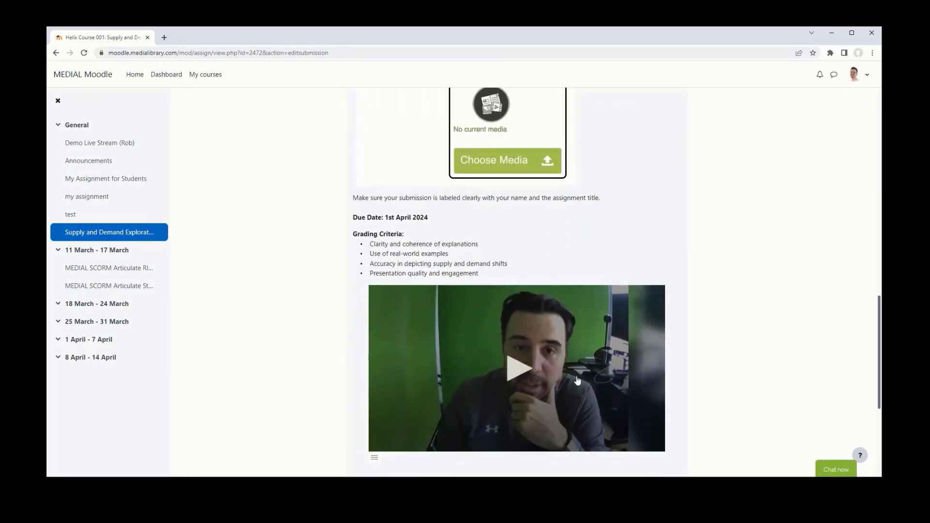
scroll(575, 379, down, 5)
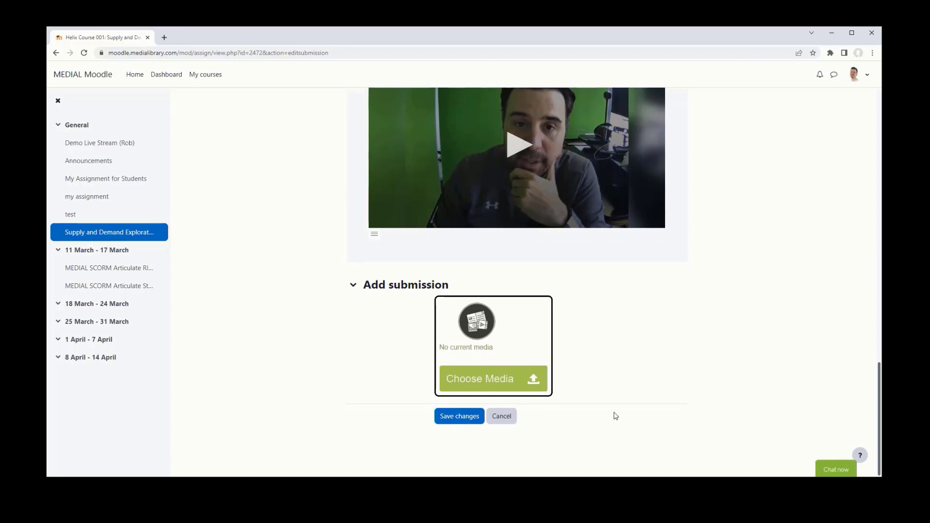
- Launch the Web Version Record screen recorder from Choose Media, with the webcam live at 720p Medium
click(508, 382)
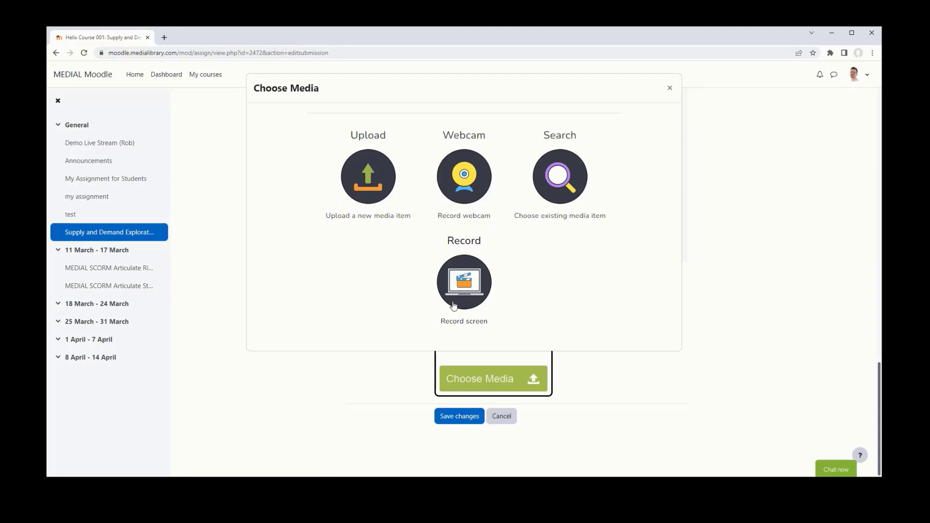
click(478, 301)
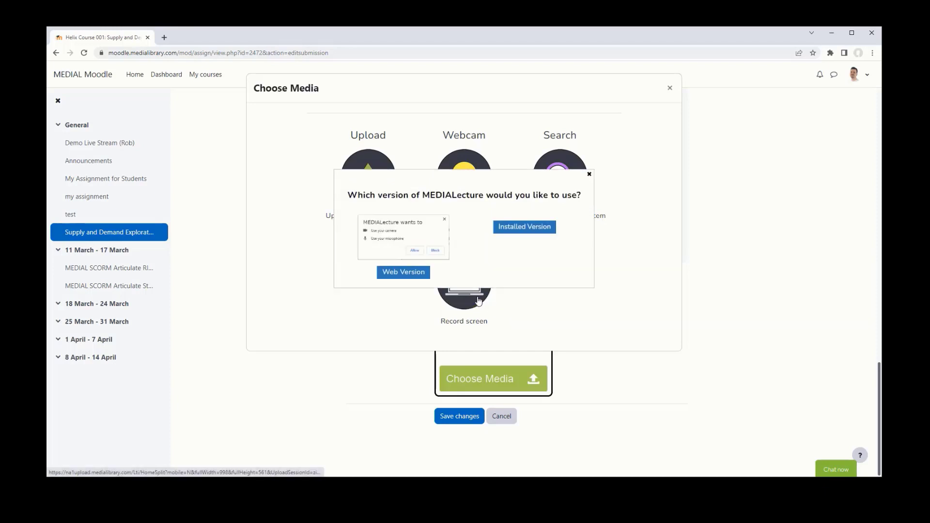
click(410, 271)
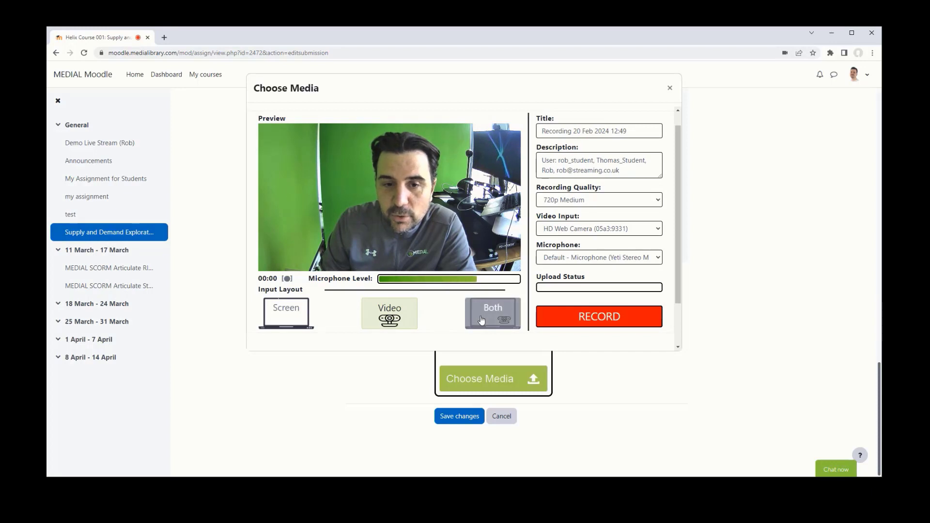
- Share the Supply and Demand slideshow window with the webcam inset in the Both layout
click(503, 320)
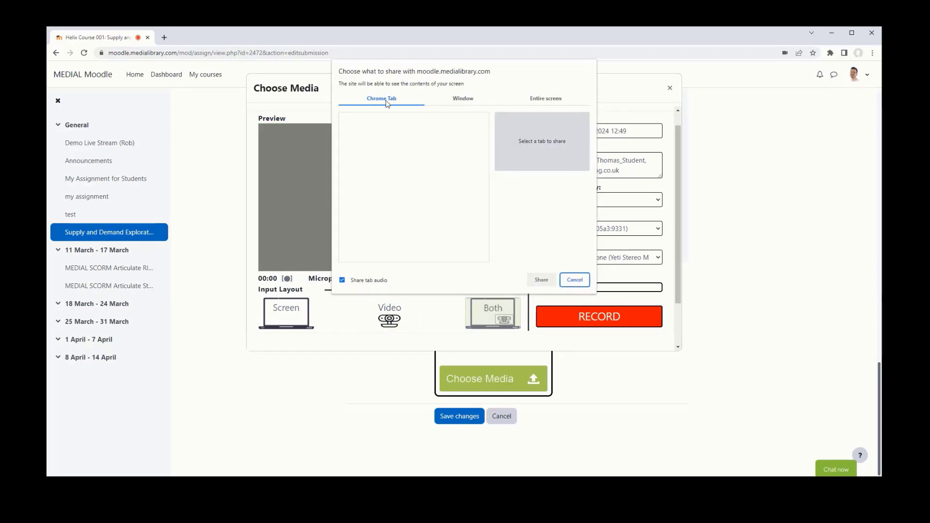
click(459, 102)
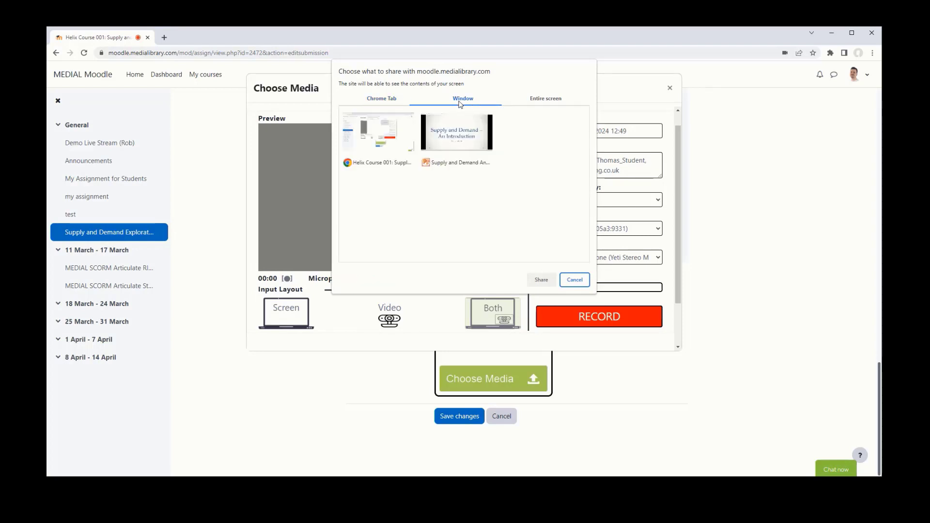
click(550, 100)
click(477, 102)
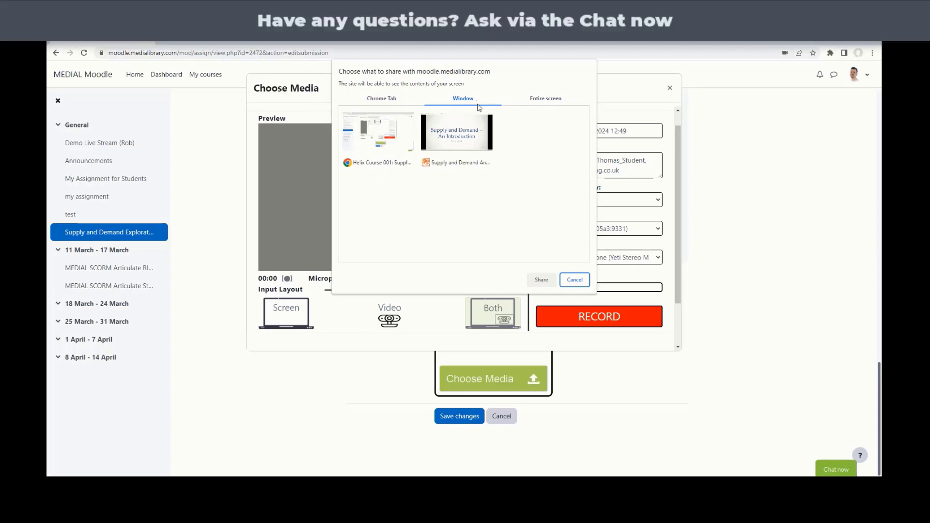
click(457, 145)
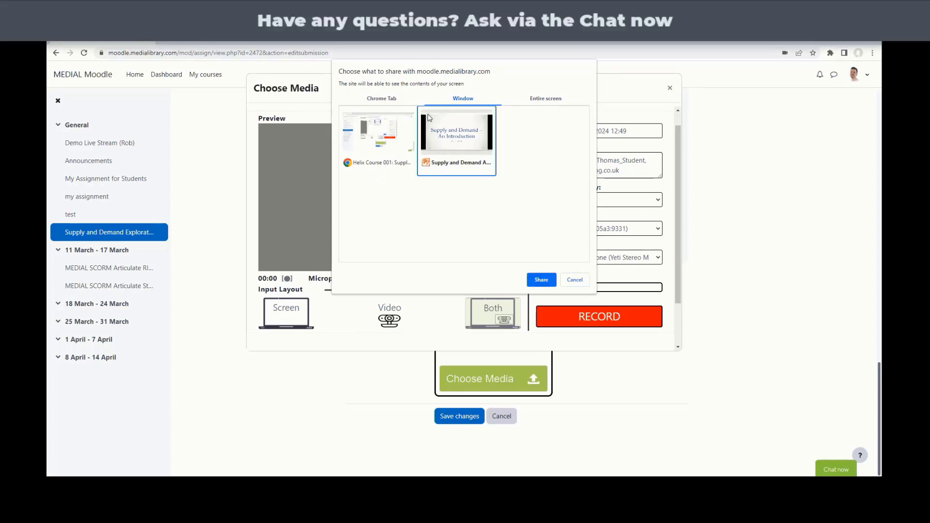
click(541, 280)
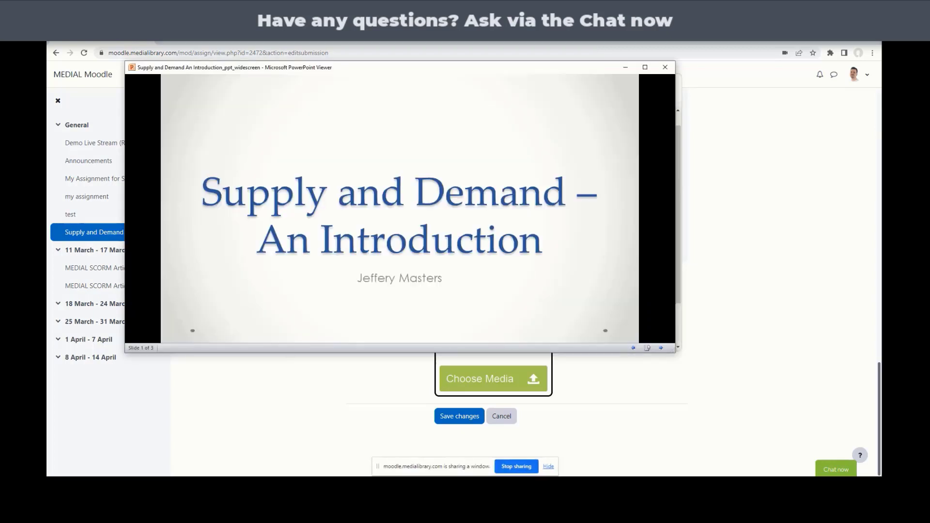
mouse_move(290, 485)
click(243, 468)
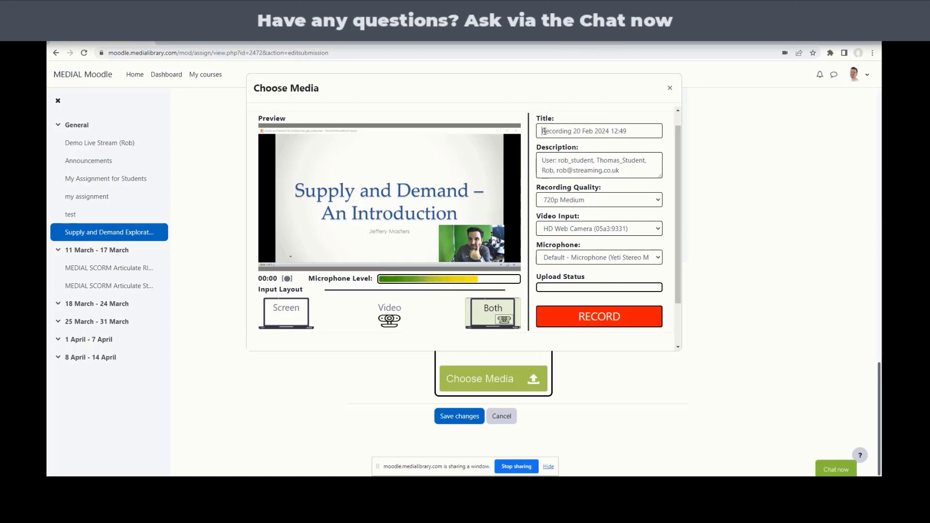
- Record a roughly 22-second screen-plus-webcam video over the Supply and Demand slides and attach it
drag(543, 131, 654, 131)
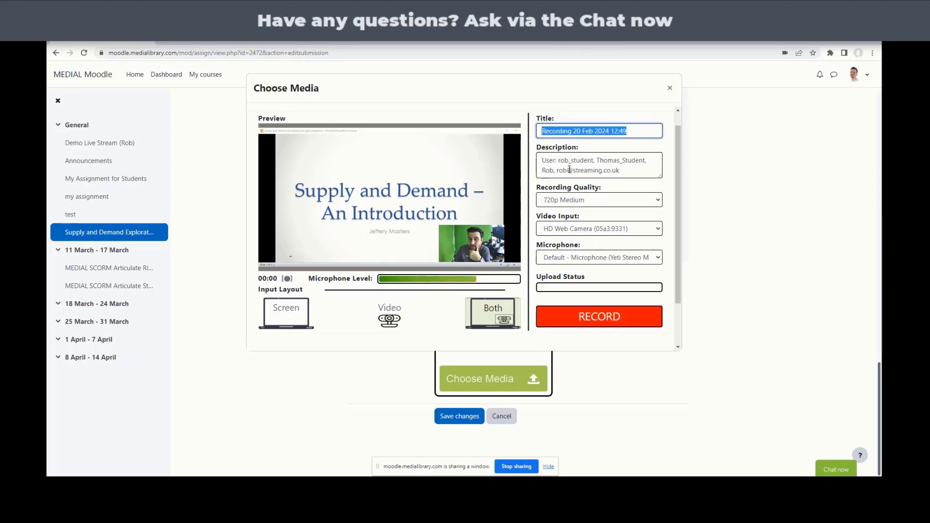
click(596, 317)
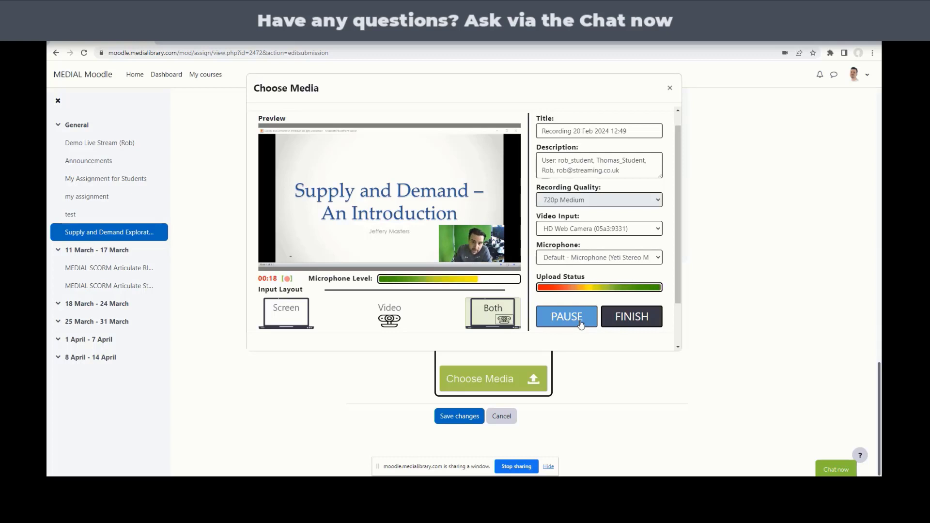
click(631, 319)
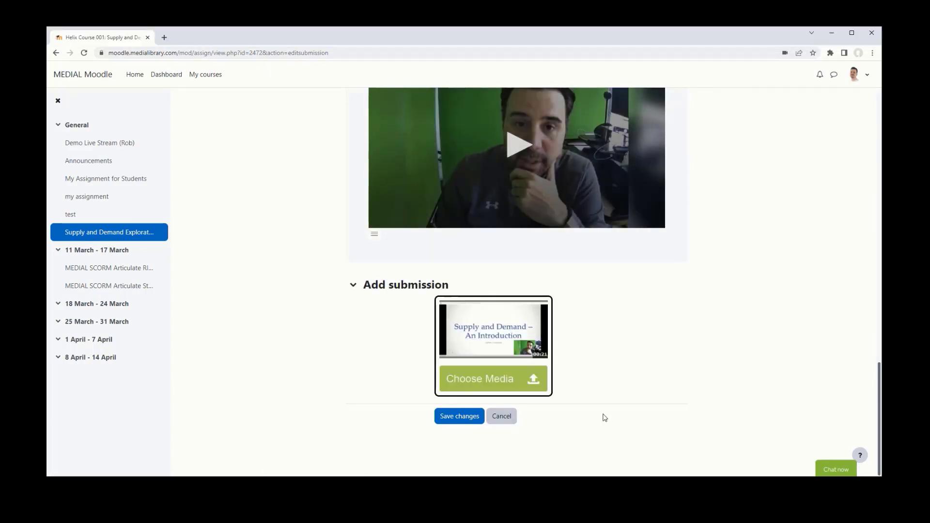
- Save the recorded video submission so it shows Submitted for grading and Not graded
scroll(605, 417, up, 3)
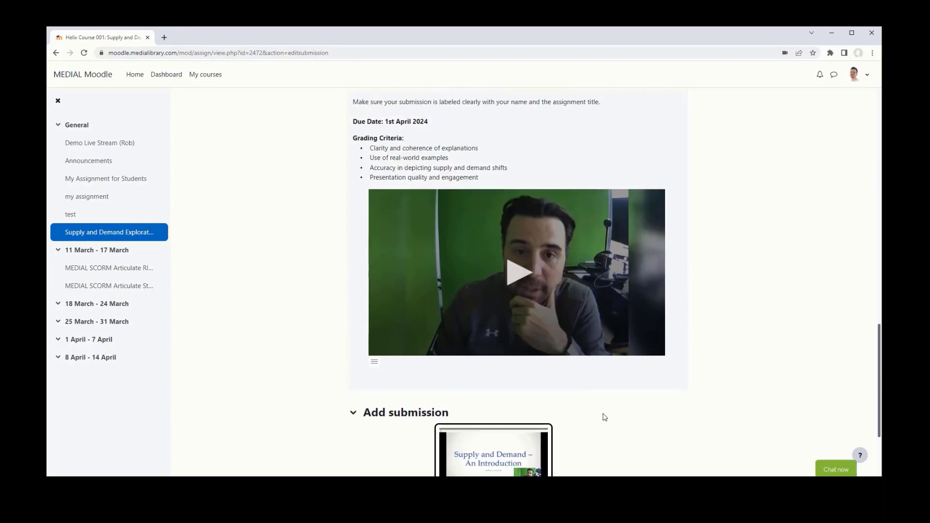
scroll(604, 417, down, 3)
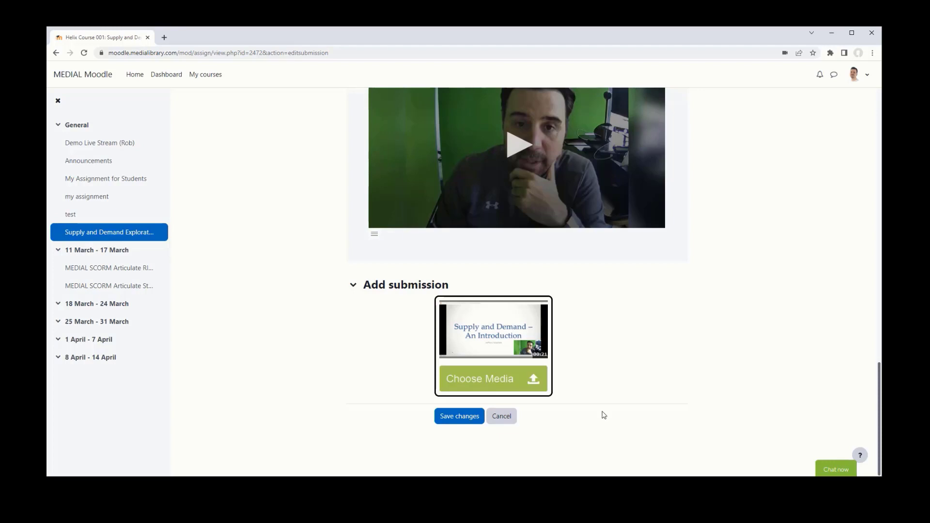
click(470, 417)
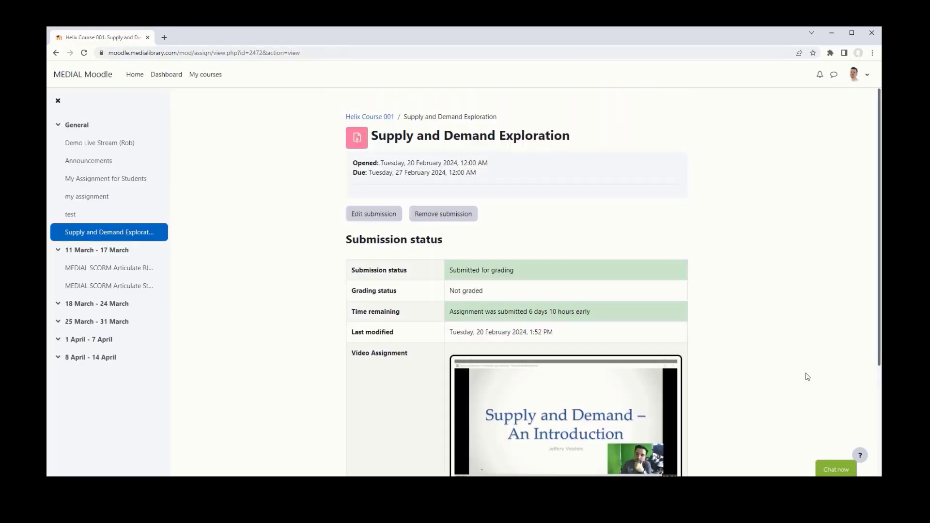
- Open the submitted video, then log out of the student account and reach the login page
scroll(801, 376, down, 3)
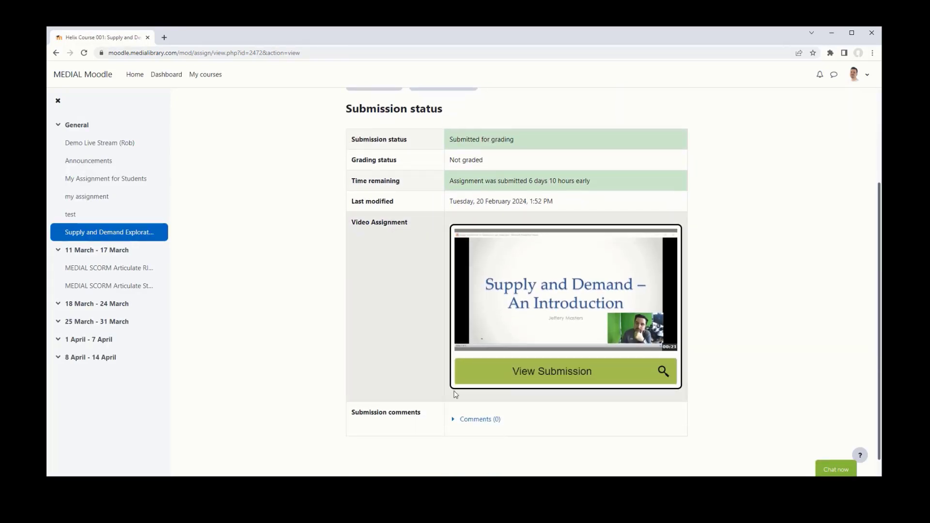
click(492, 381)
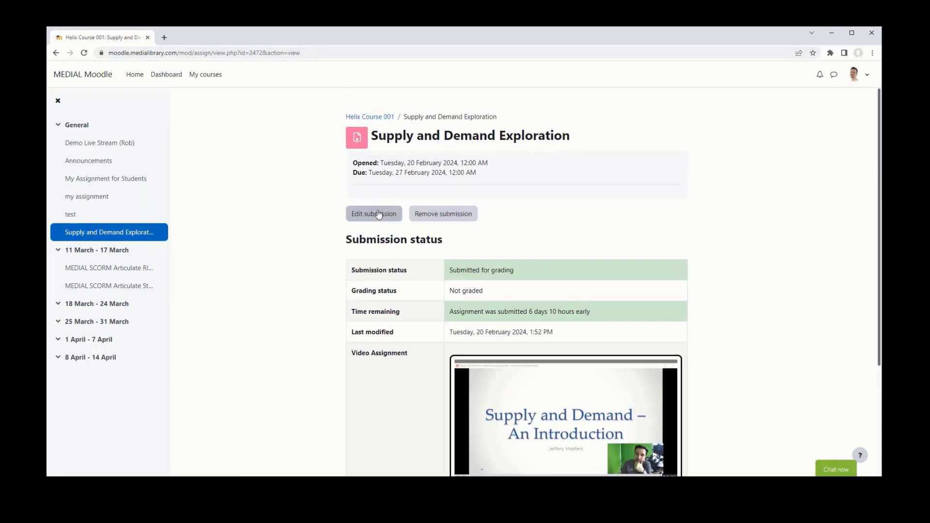
click(855, 78)
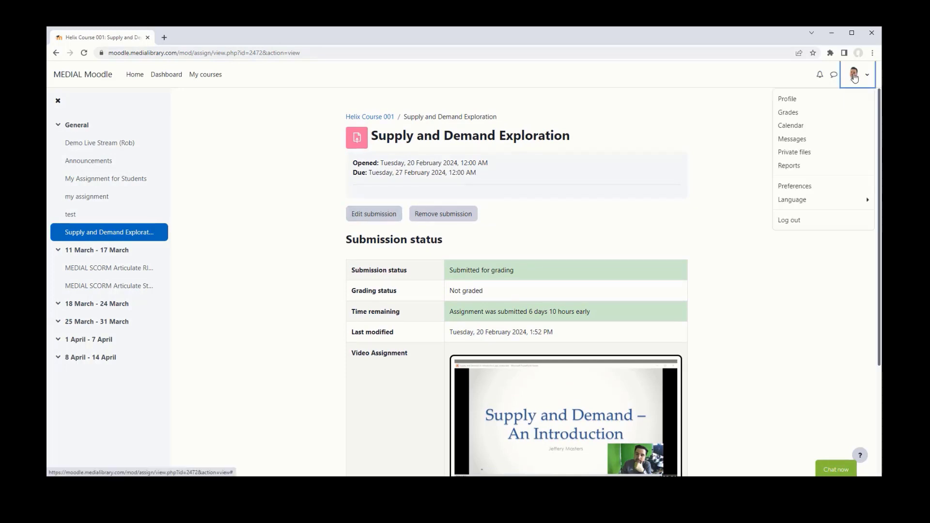
click(803, 224)
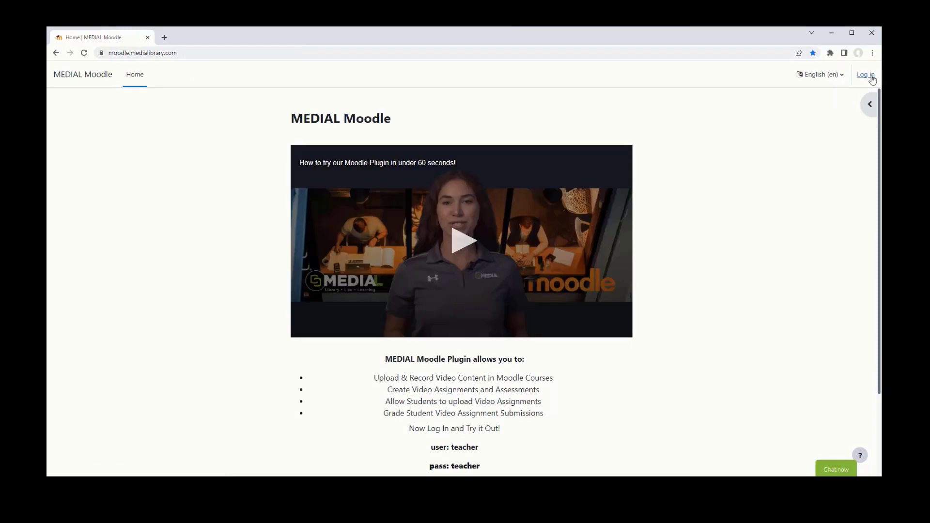
click(866, 75)
drag(401, 203, 457, 202)
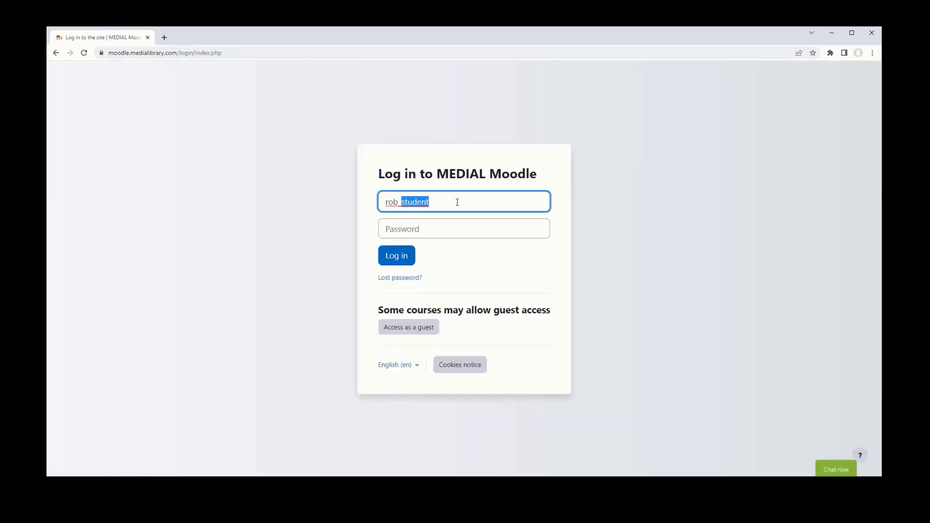
- Log in with the instructor account and list all Supply and Demand Exploration submissions
key(BackSpace)
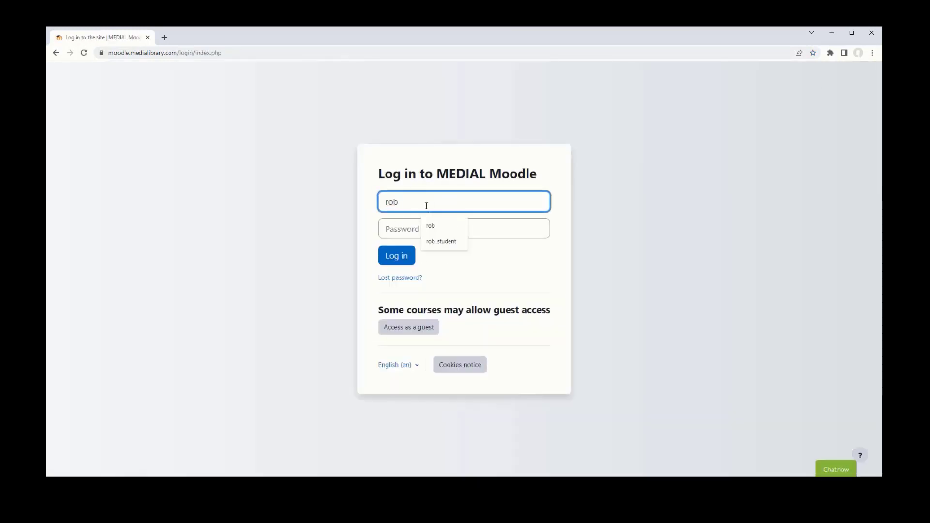
click(406, 236)
text(••••)
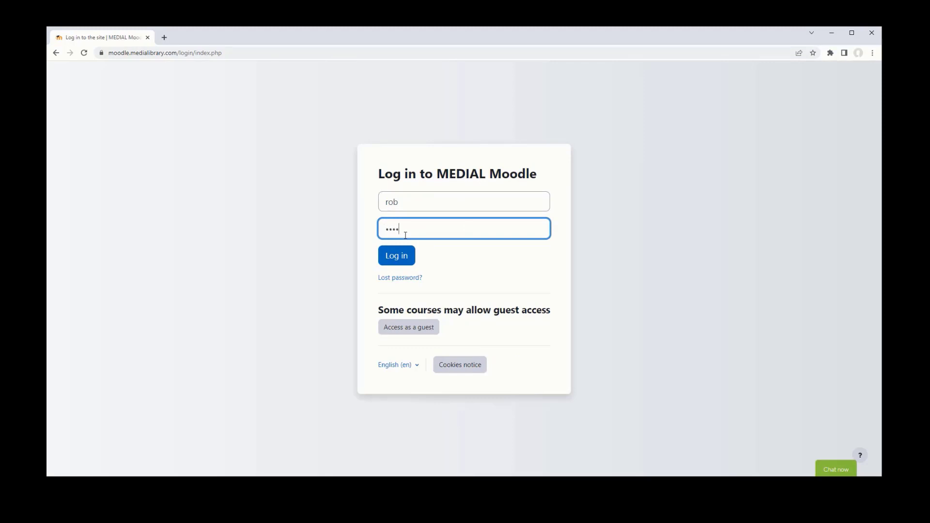
key(Return)
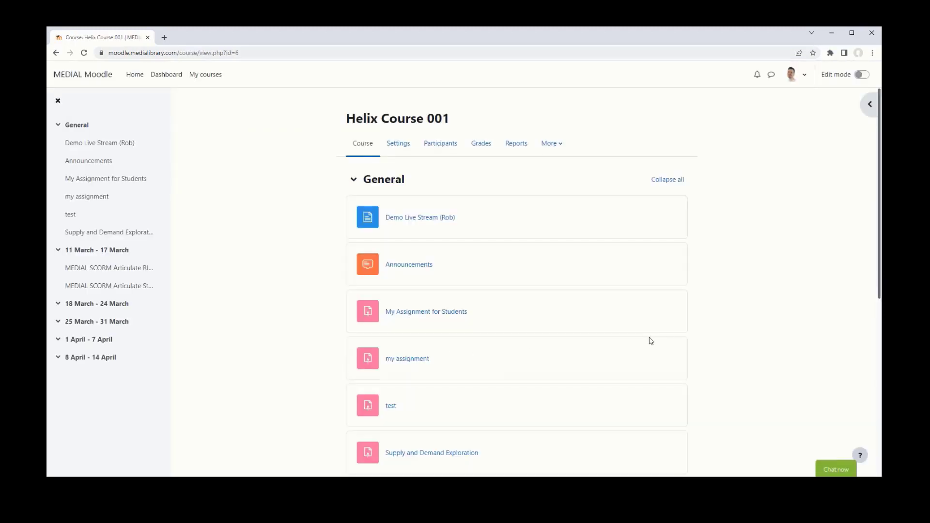
scroll(647, 339, down, 3)
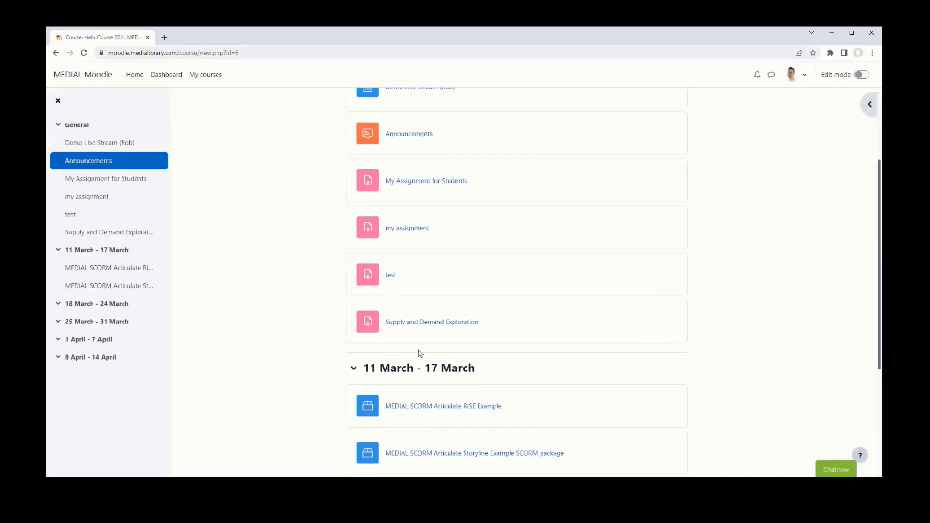
click(405, 319)
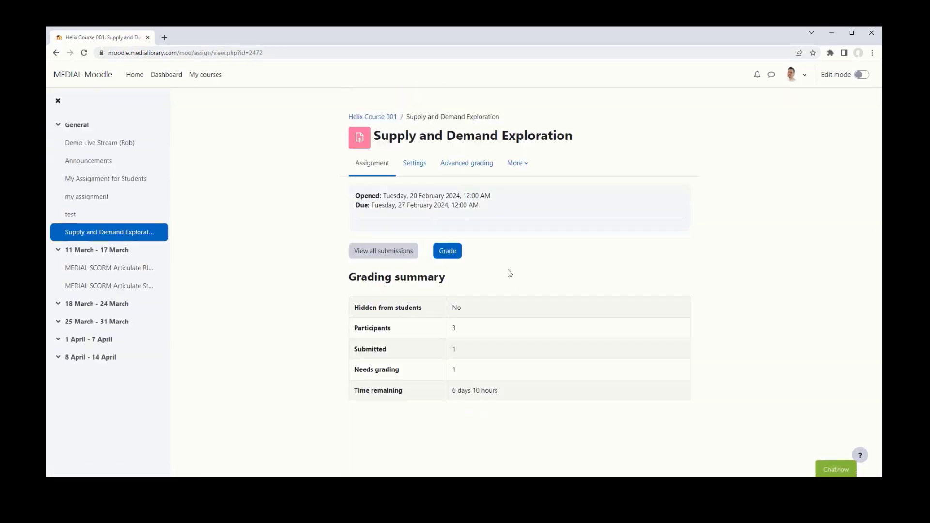
click(378, 256)
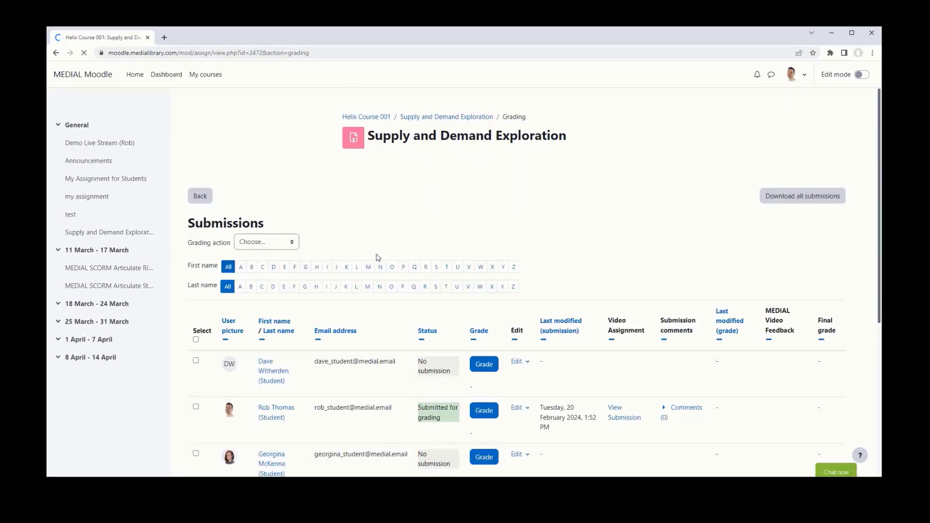
scroll(433, 253, down, 3)
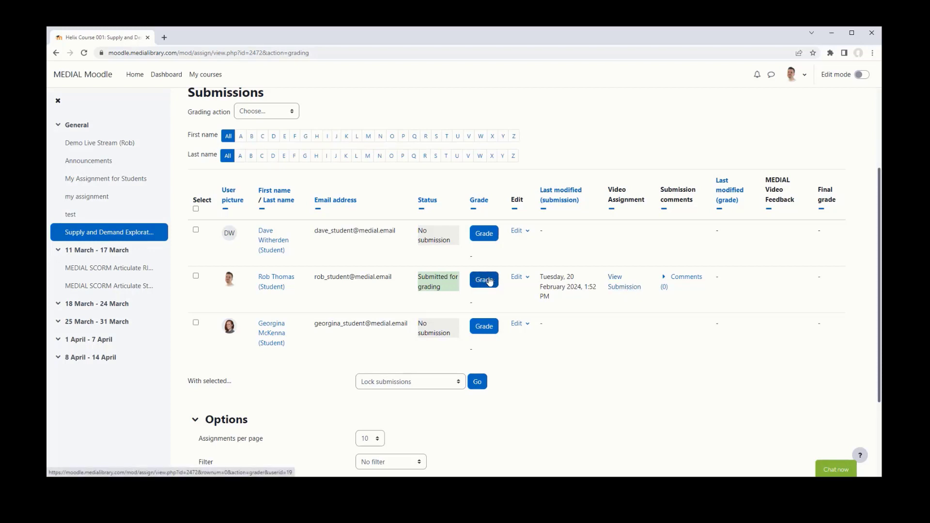
- Play the student's submitted video muted, check the playback speed options, then close it
click(625, 288)
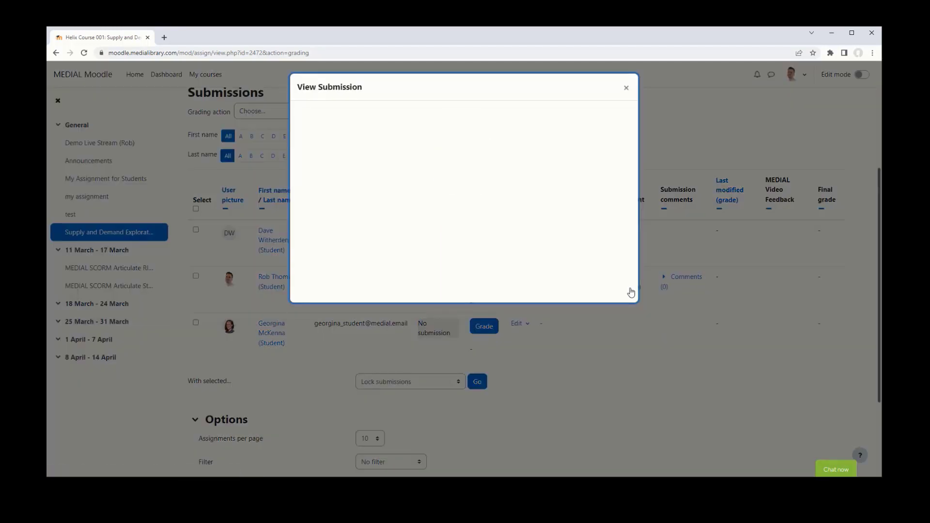
click(465, 204)
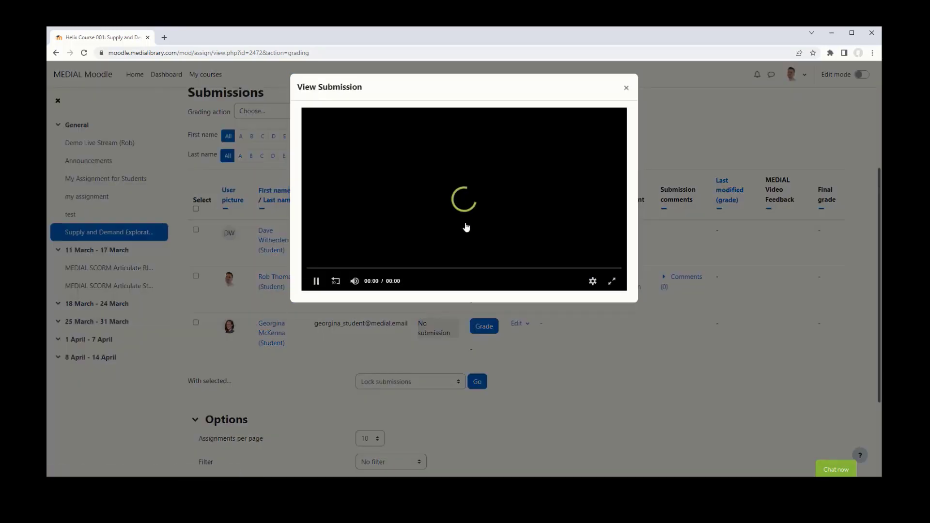
click(355, 283)
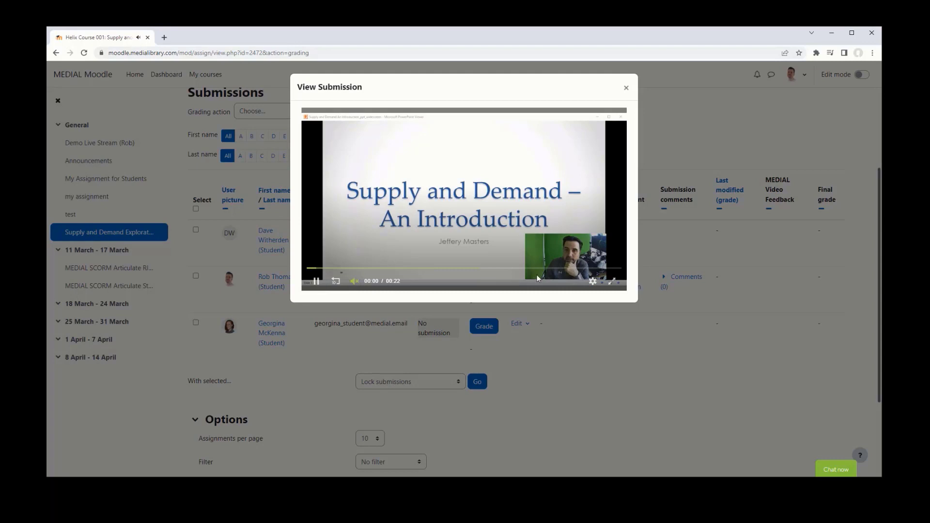
click(592, 282)
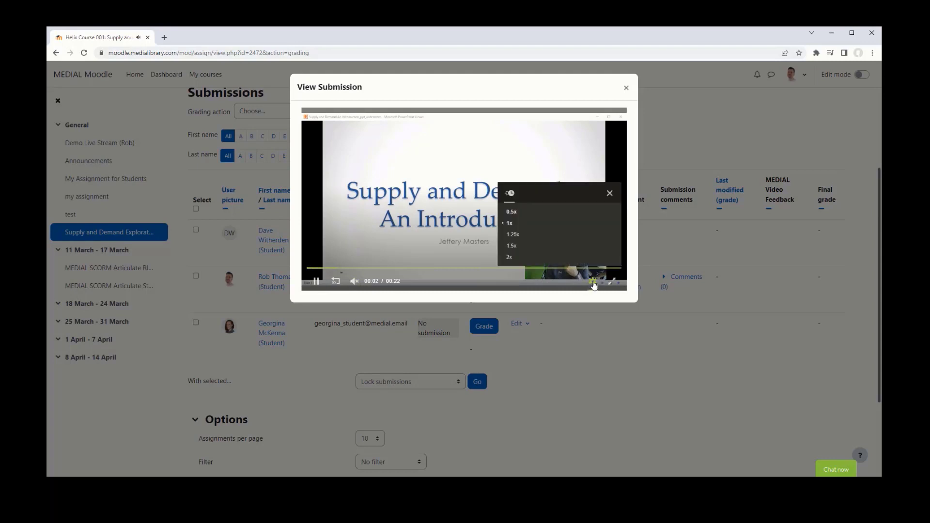
click(610, 193)
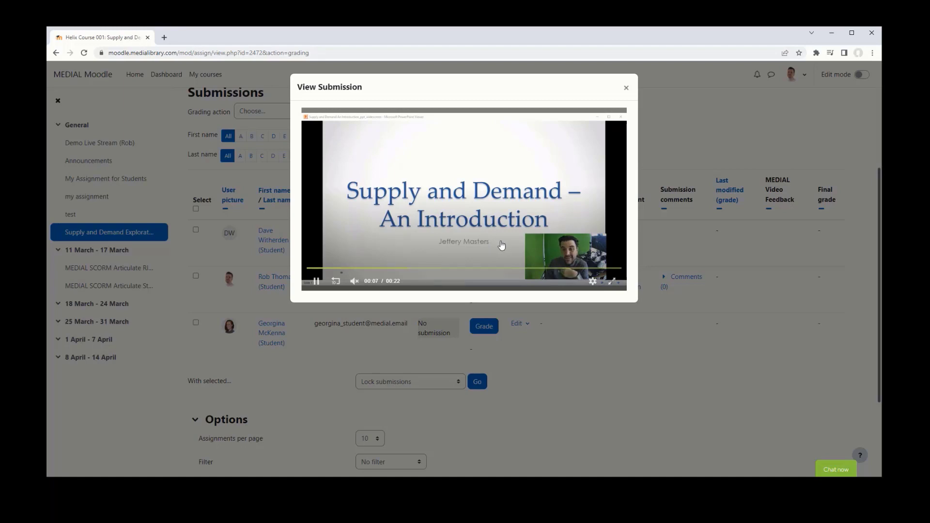
click(627, 88)
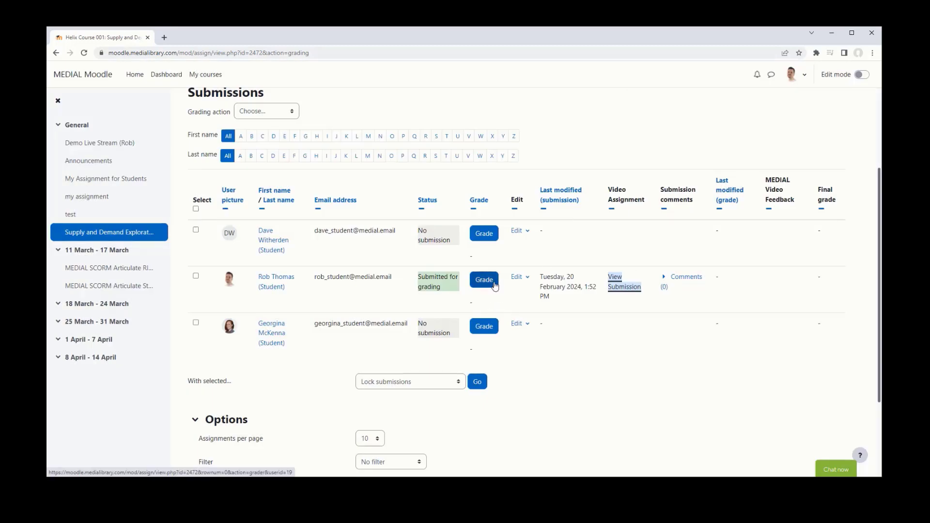
- Open grading for the student's video submission and enter 100 as the grade out of 100
click(484, 280)
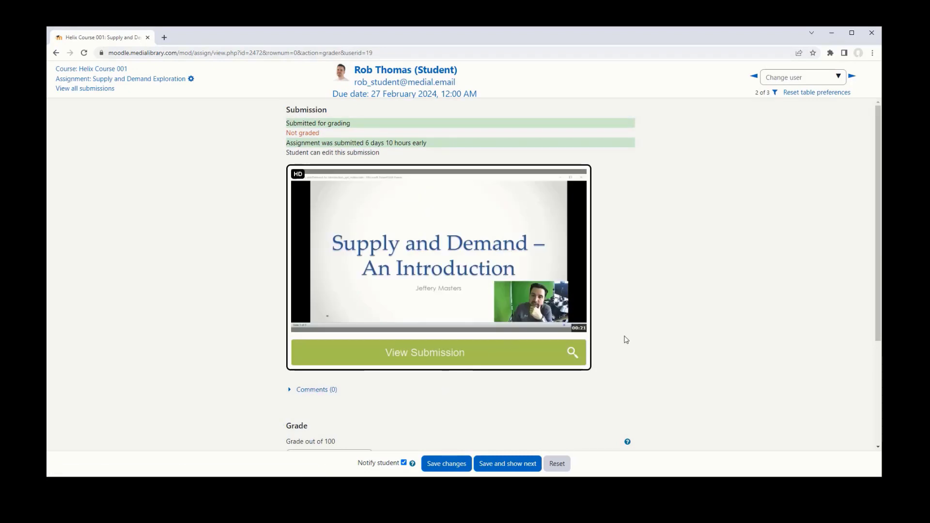
scroll(626, 340, down, 3)
click(302, 301)
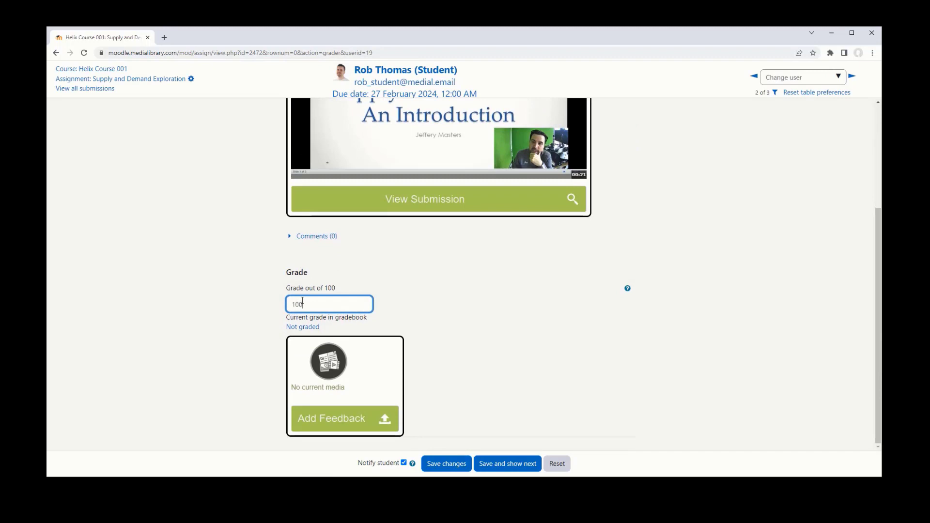
scroll(418, 341, up, 1)
scroll(402, 306, down, 1)
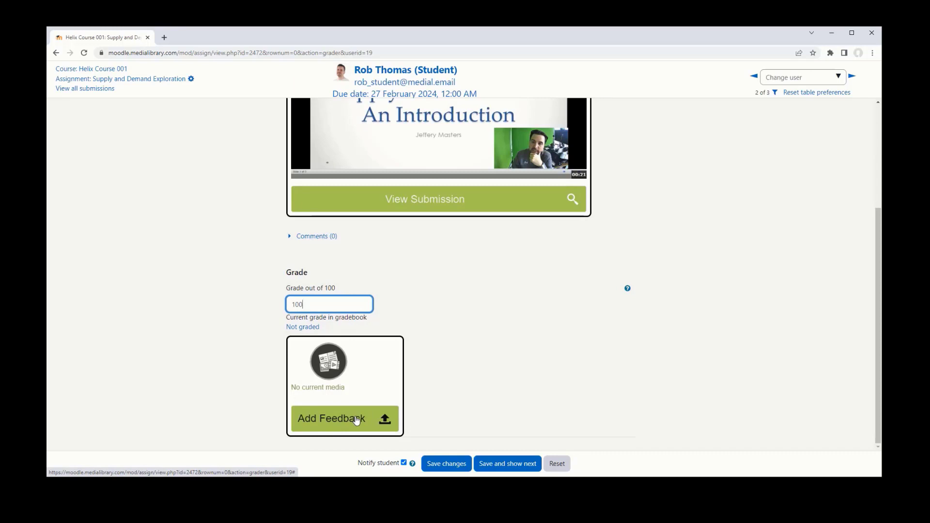
- Open the web version of the Add Feedback recorder for screen recording
click(357, 420)
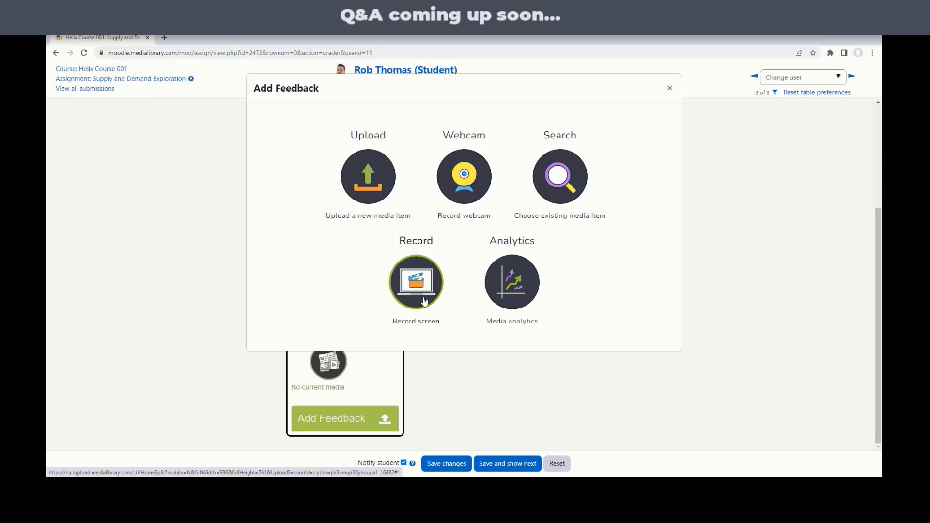
click(424, 301)
click(424, 274)
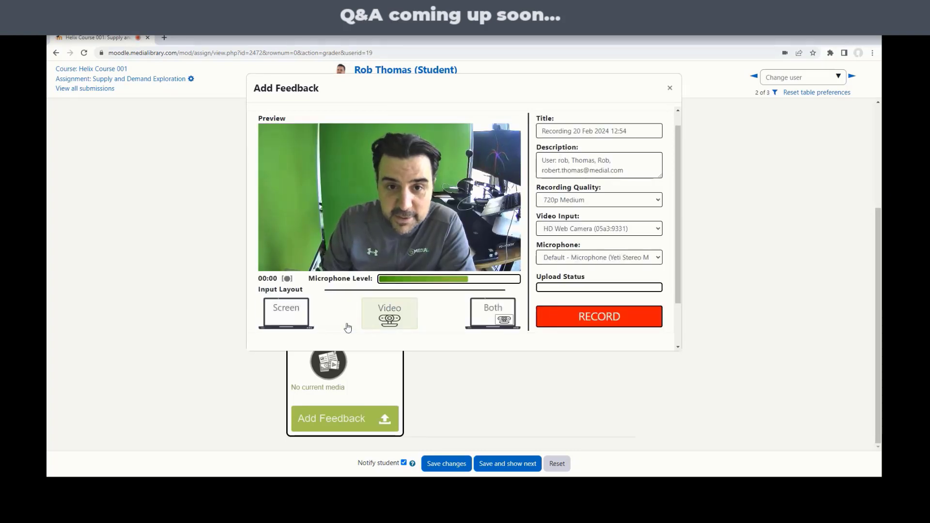
- Share the Supply and Demand slide window in the Screen layout and return to the recorder
click(287, 314)
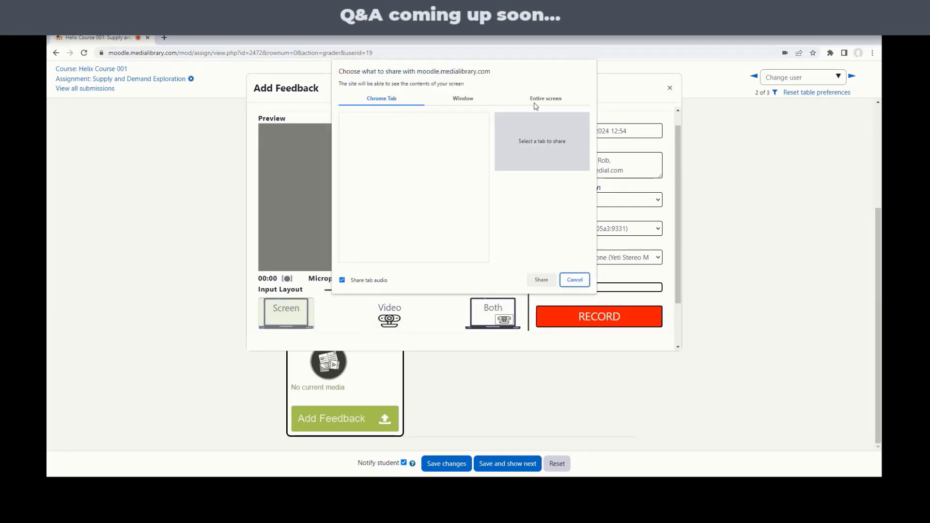
click(536, 105)
click(493, 99)
click(457, 140)
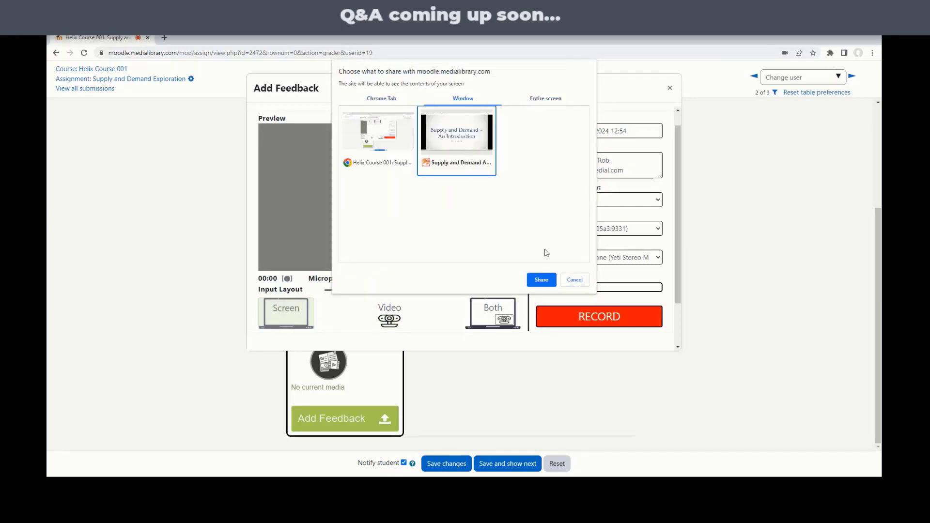
click(541, 280)
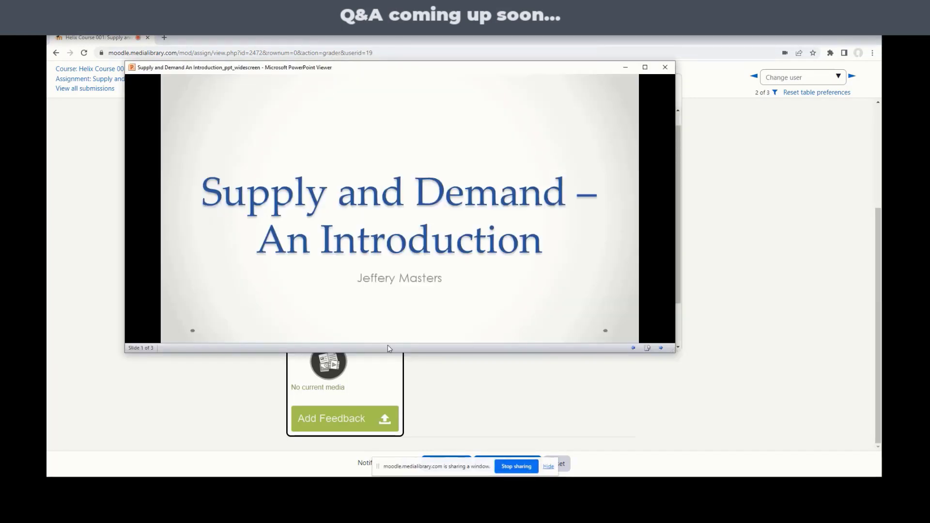
click(293, 486)
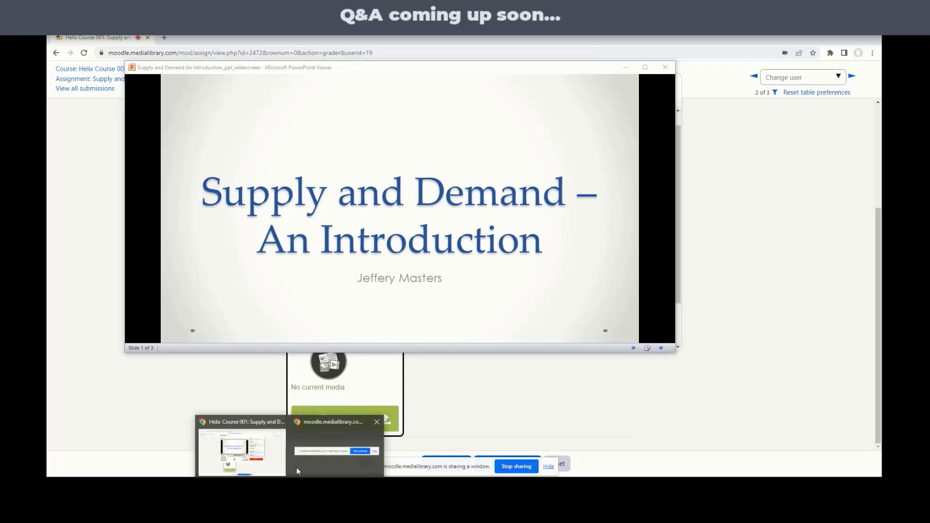
click(272, 448)
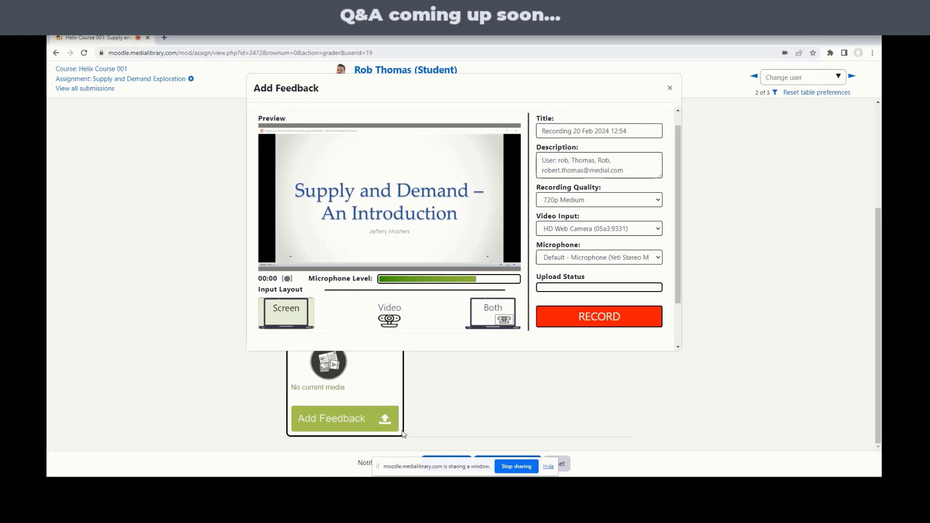
mouse_move(417, 486)
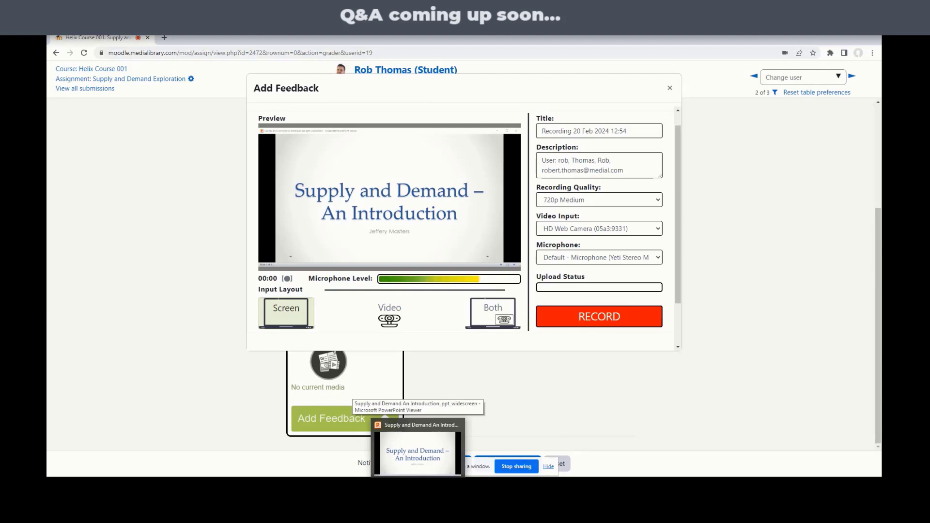
mouse_move(424, 461)
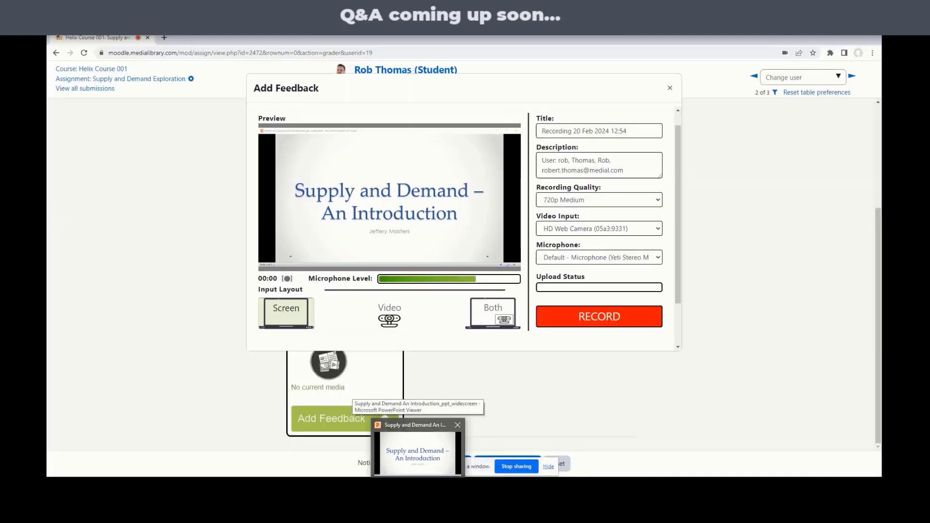
mouse_move(289, 487)
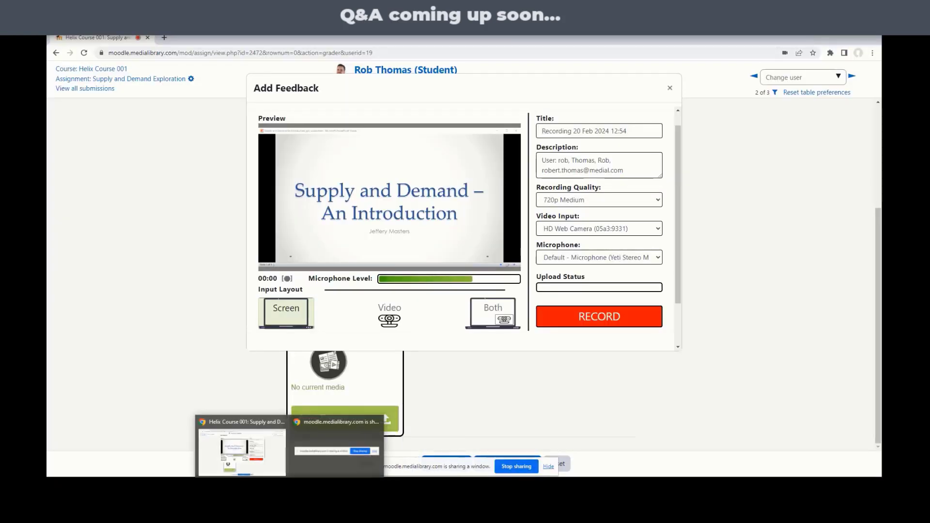
- Start recording the feedback, switching from webcam-only to the screen-plus-webcam layout
click(604, 321)
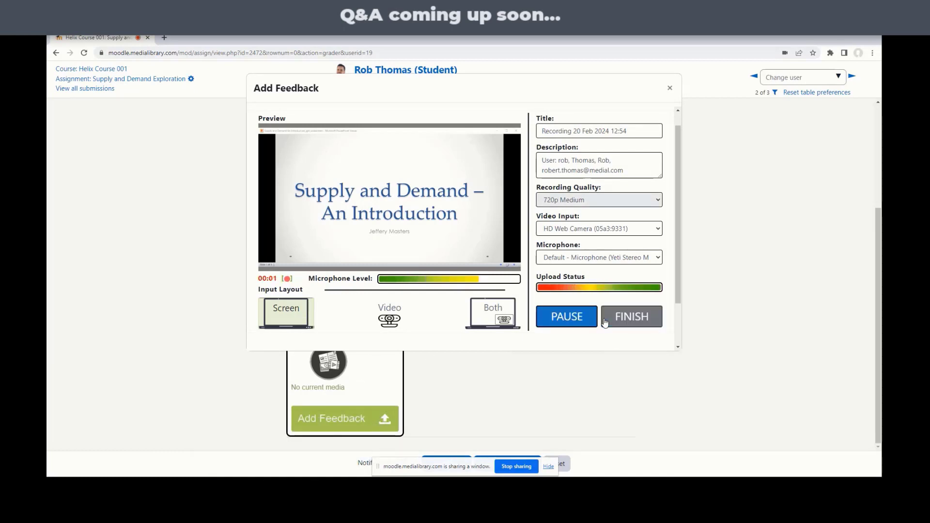
click(389, 315)
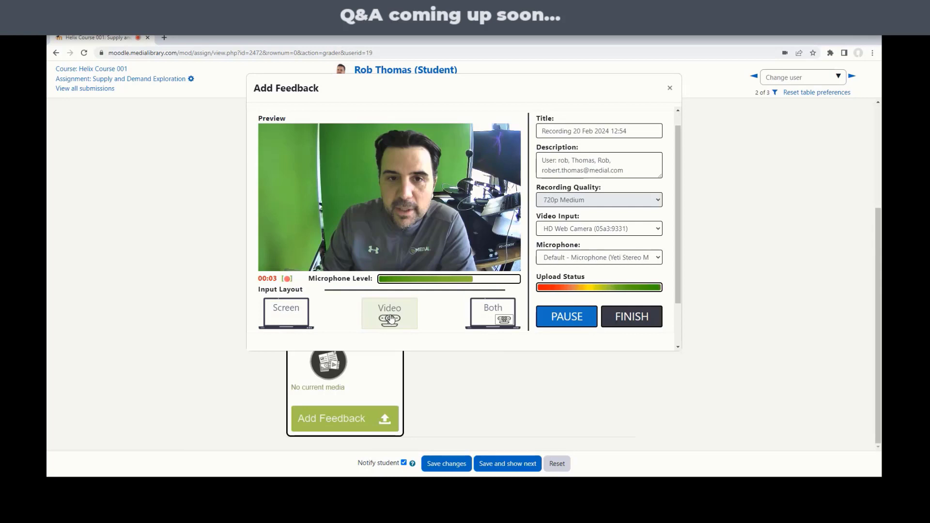
click(482, 322)
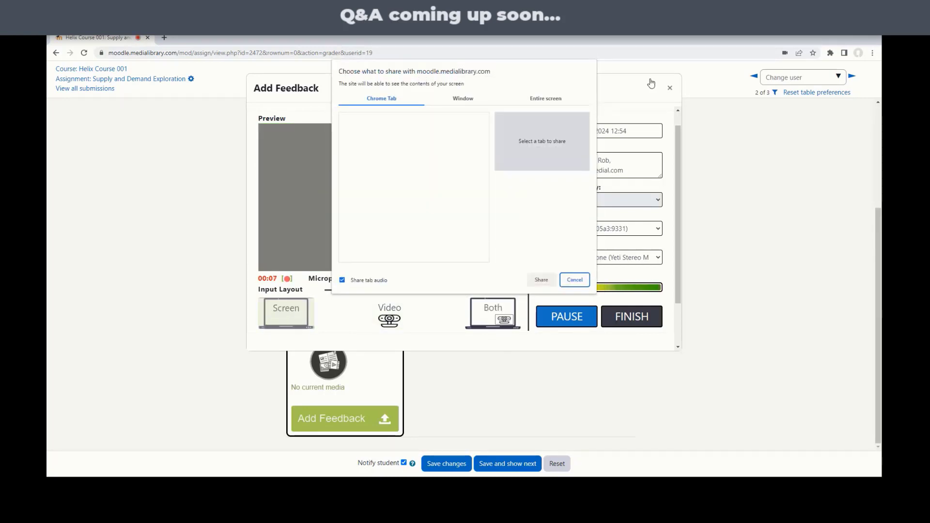
- Re-share the Supply and Demand window, alternate Both and Video layouts, and finish the recording
click(546, 98)
click(463, 98)
click(457, 141)
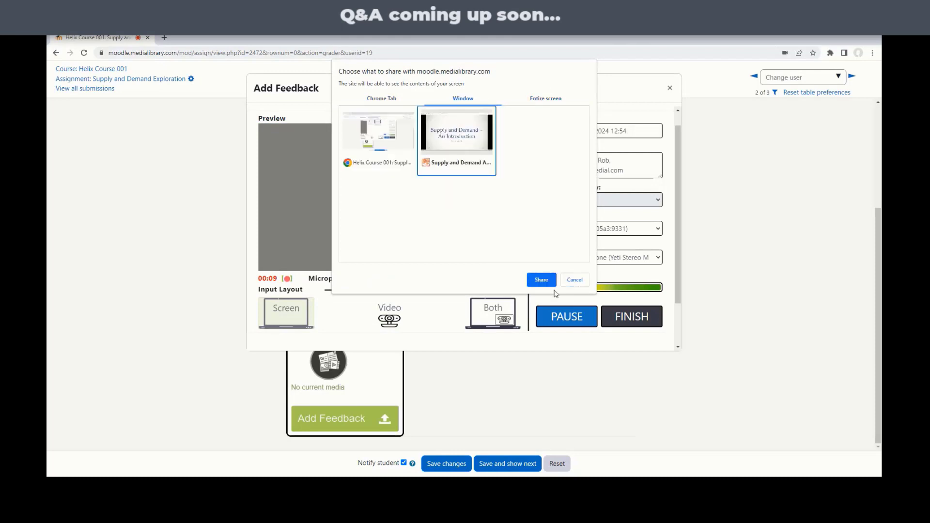
click(541, 280)
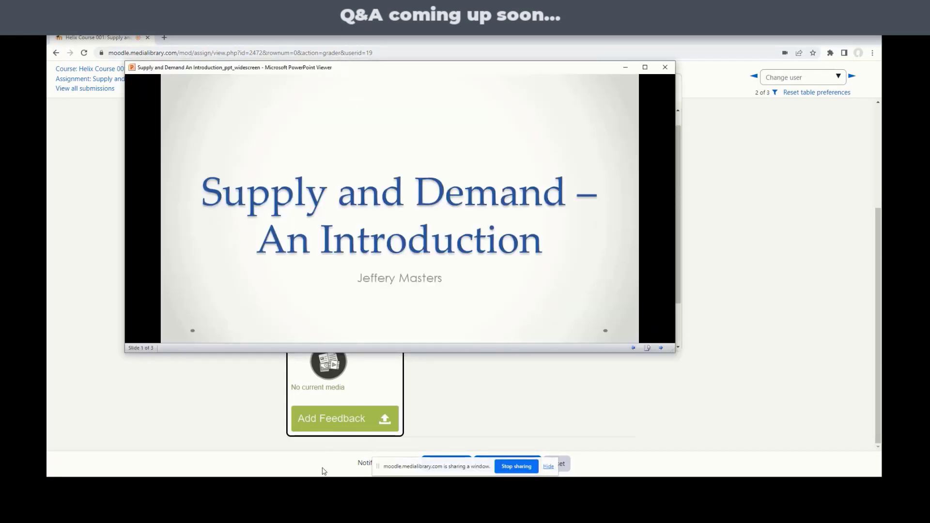
mouse_move(290, 484)
click(252, 466)
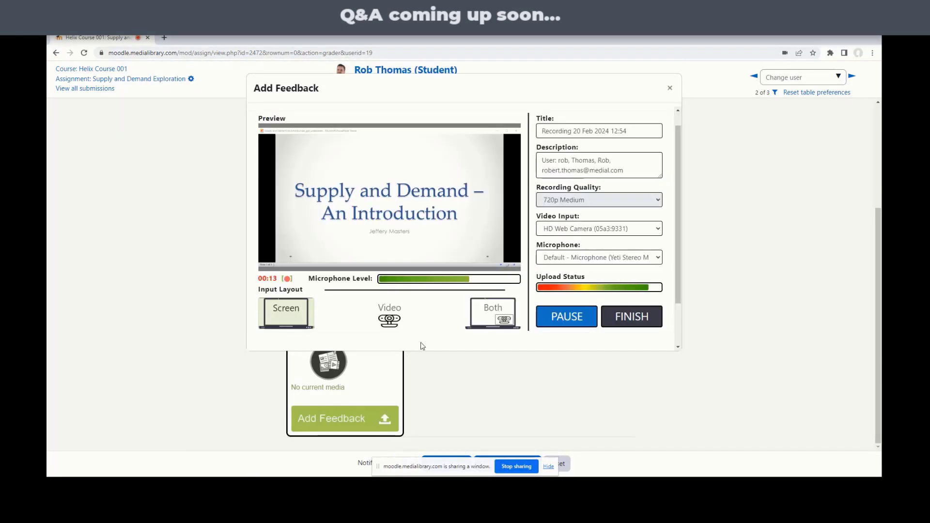
click(492, 312)
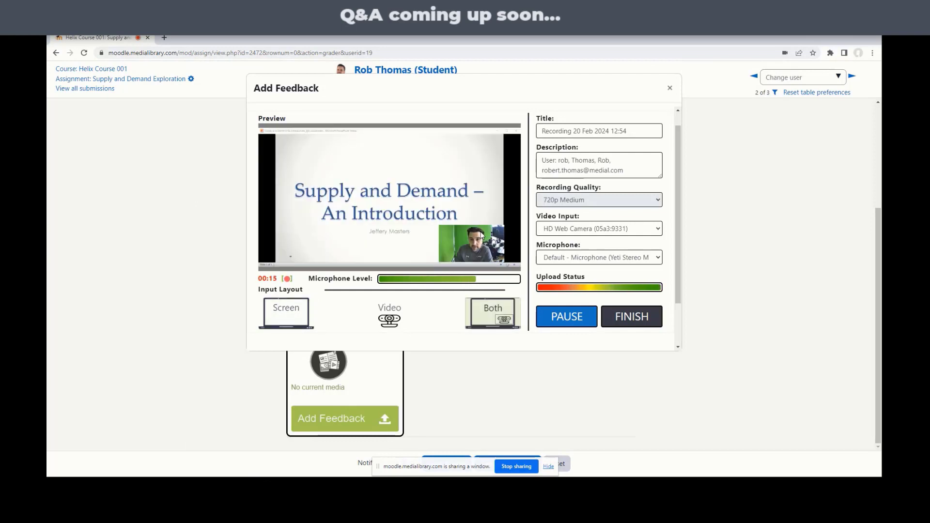
click(382, 317)
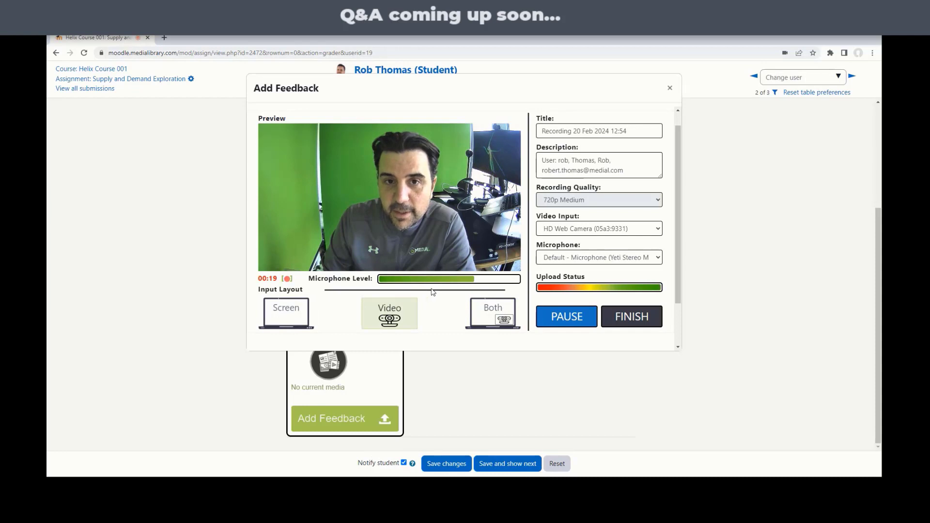
click(641, 322)
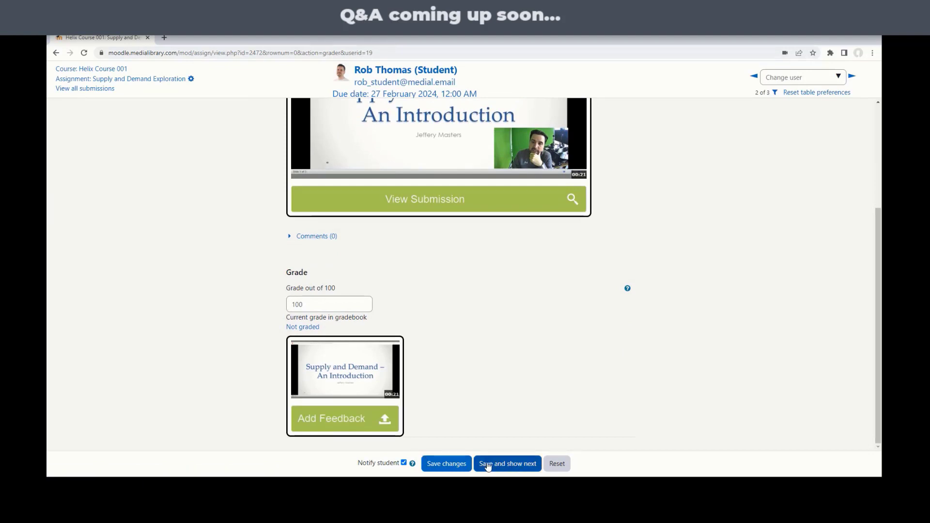
- Save the 100 grade with its video feedback, then log in with the student account
click(461, 466)
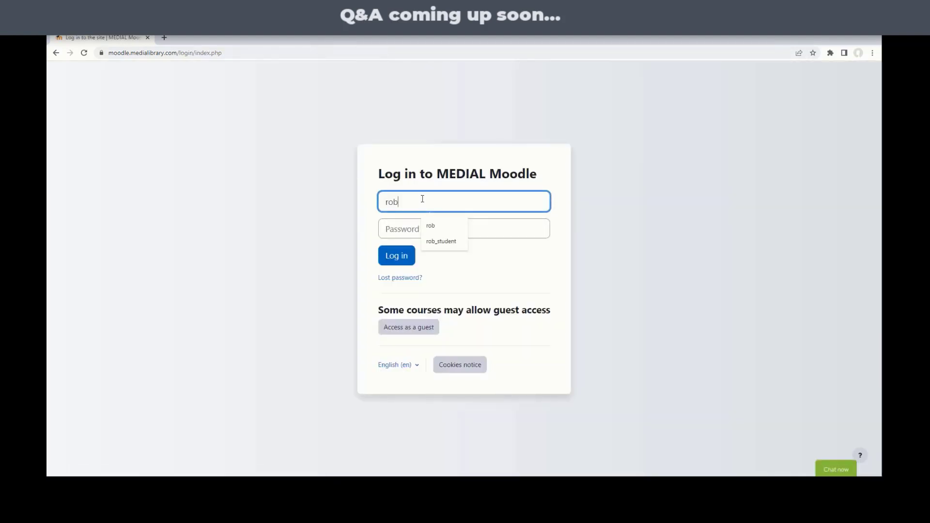
click(451, 241)
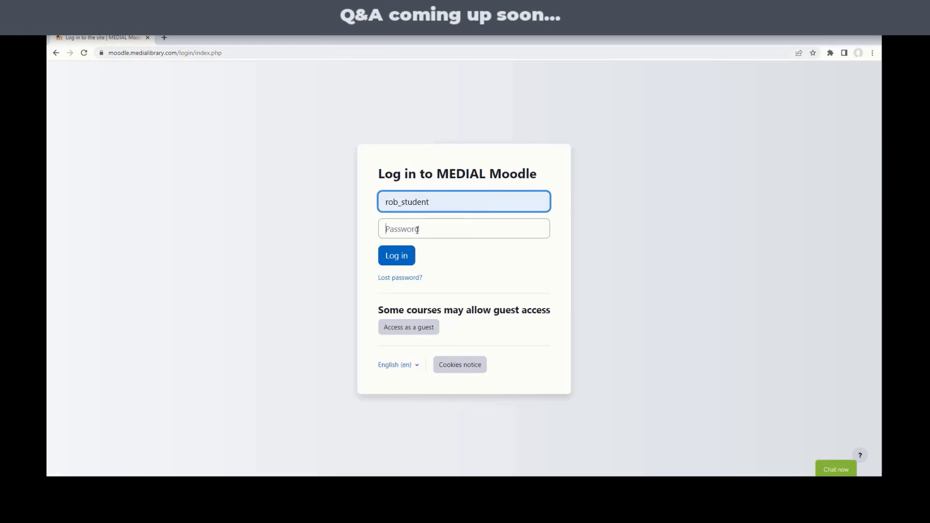
click(417, 230)
text(pa)
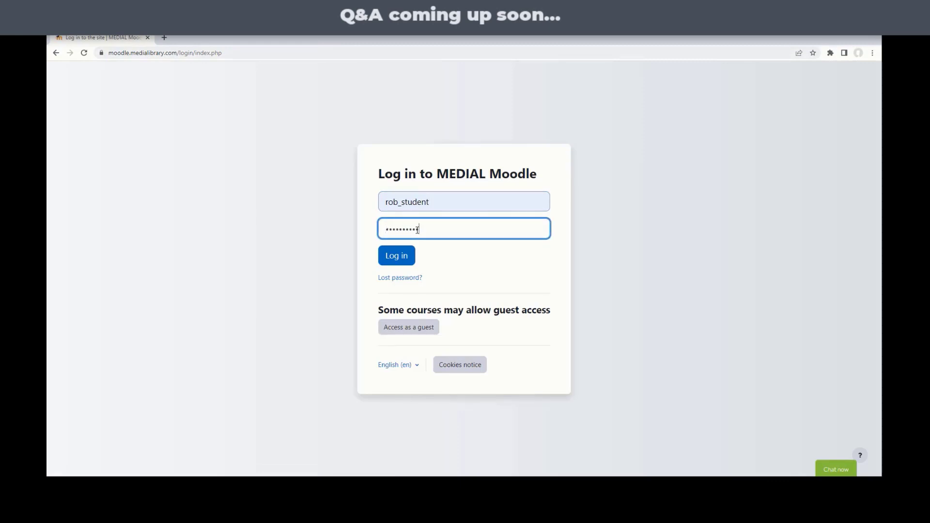
key(Return)
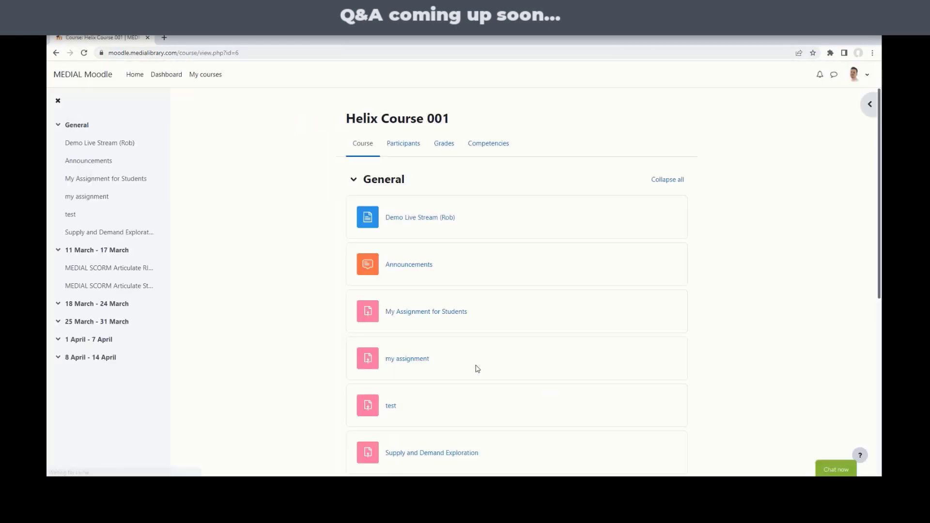
- Open Supply and Demand Exploration and view the teacher's video feedback beside the 100.00 / 100.00 grade
scroll(475, 367, down, 3)
click(455, 324)
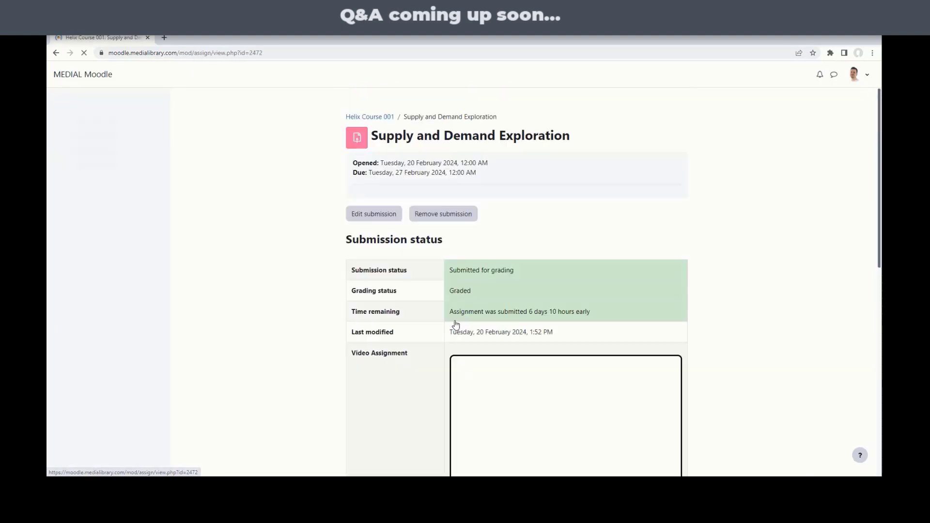
scroll(641, 328, down, 9)
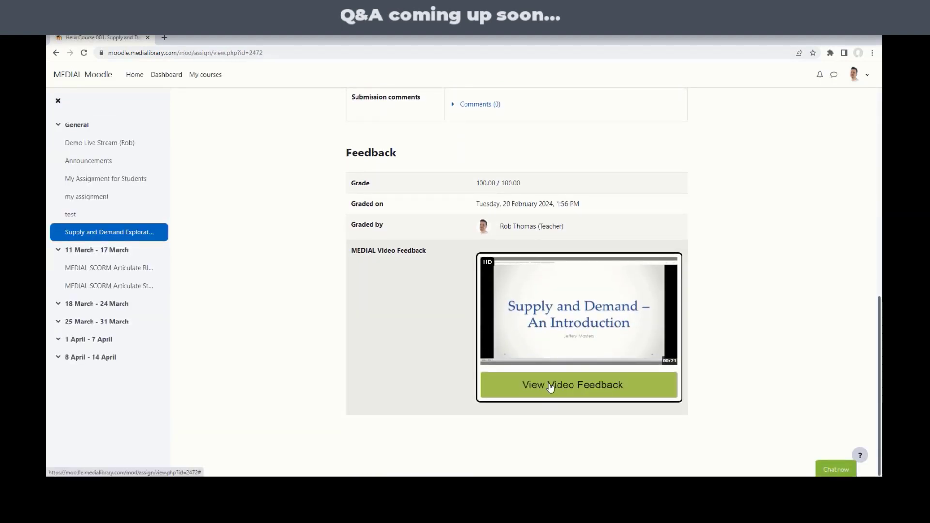
click(549, 385)
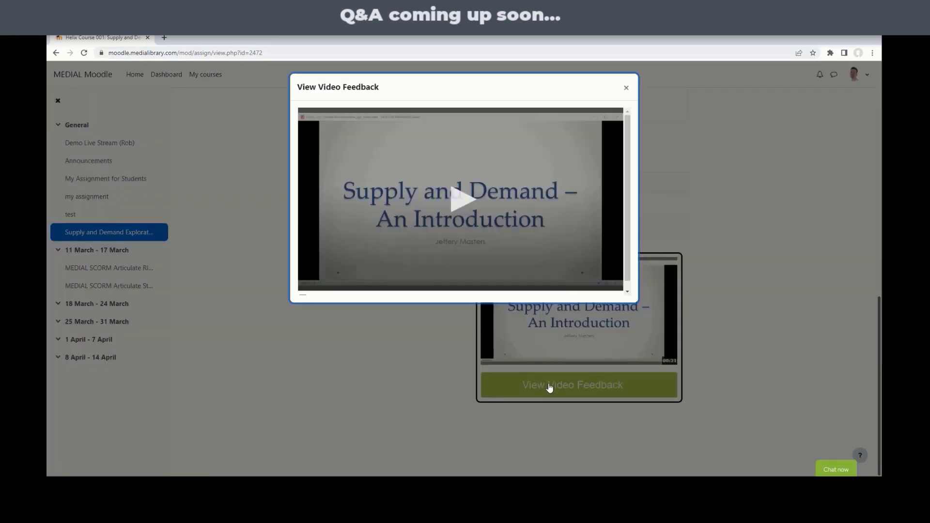
click(627, 88)
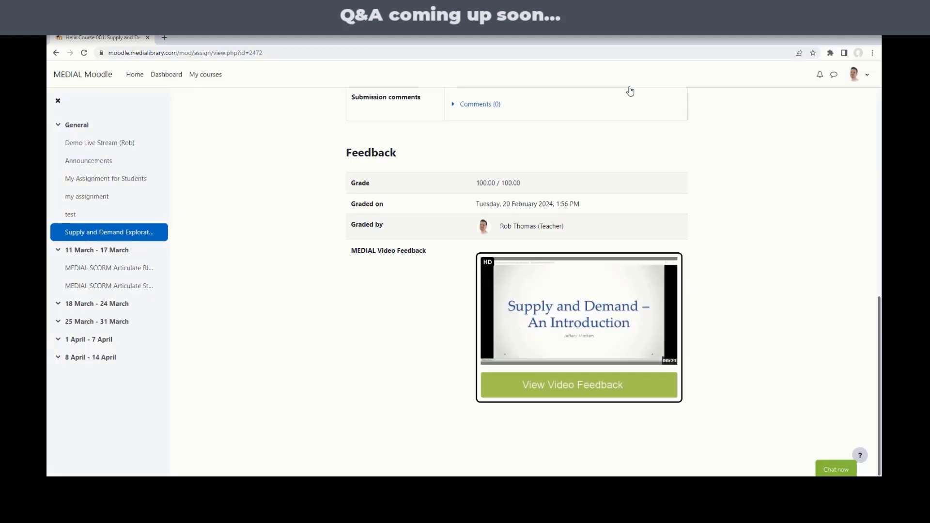